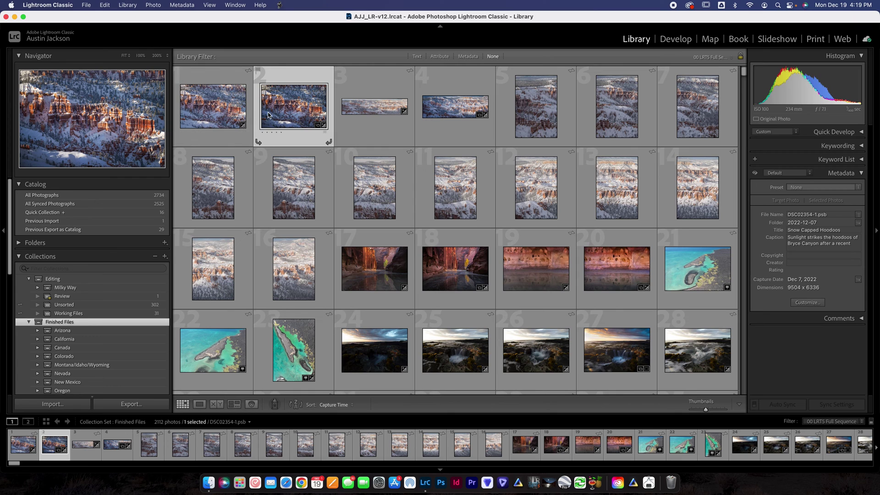
- Collapse the left and right side panels and open the Export One File dialog from File > Export
click(4, 234)
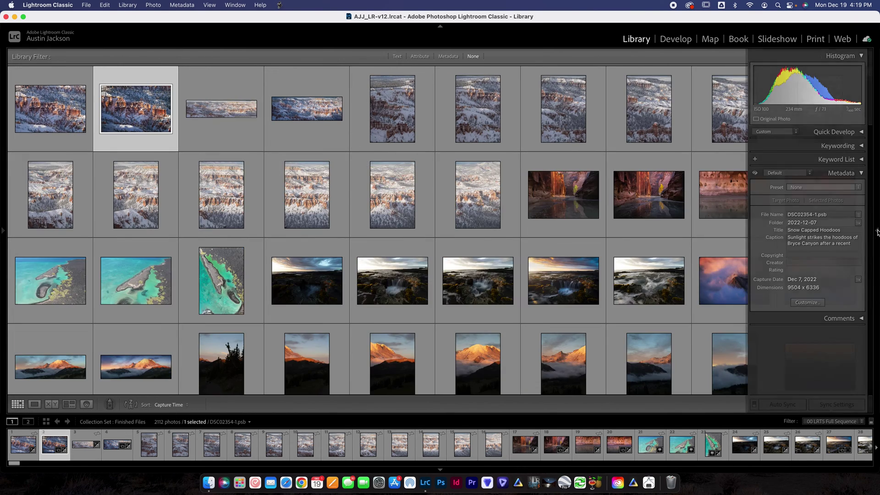
click(877, 232)
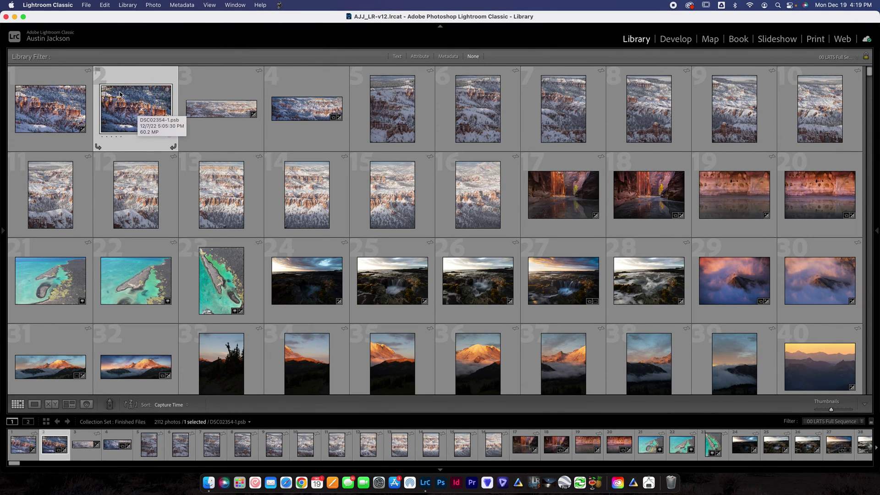
click(86, 5)
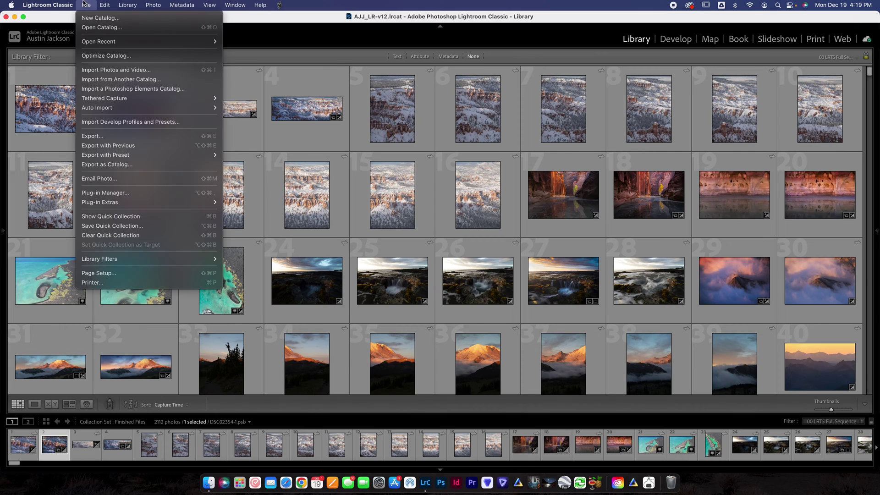
click(97, 137)
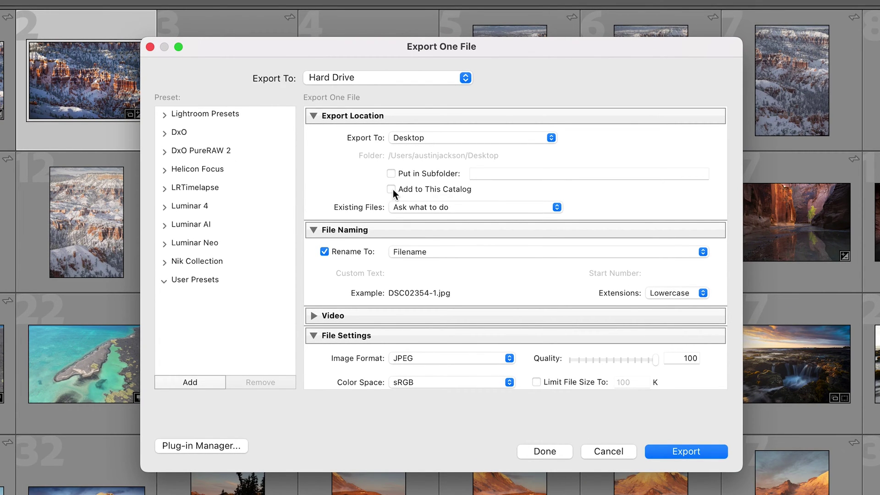
- Keep Desktop as the export destination and put files in a subfolder named 'Instagram'
click(417, 141)
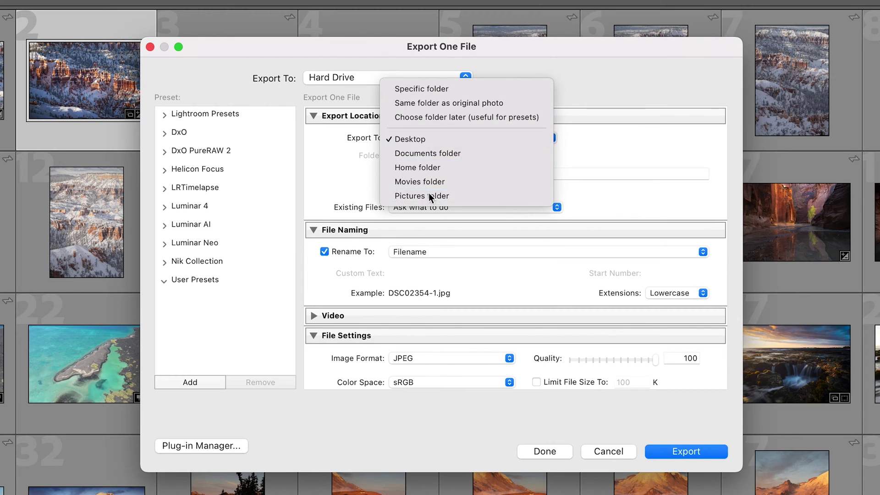
click(397, 141)
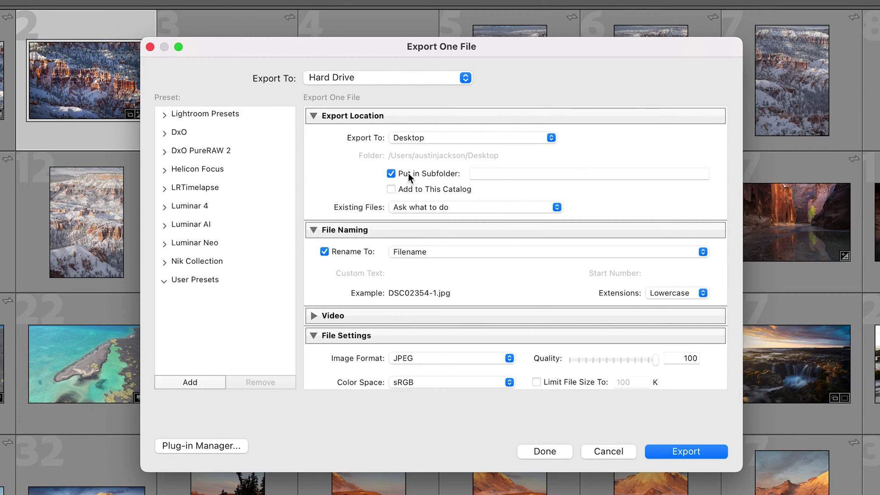
click(501, 175)
text(Instagram)
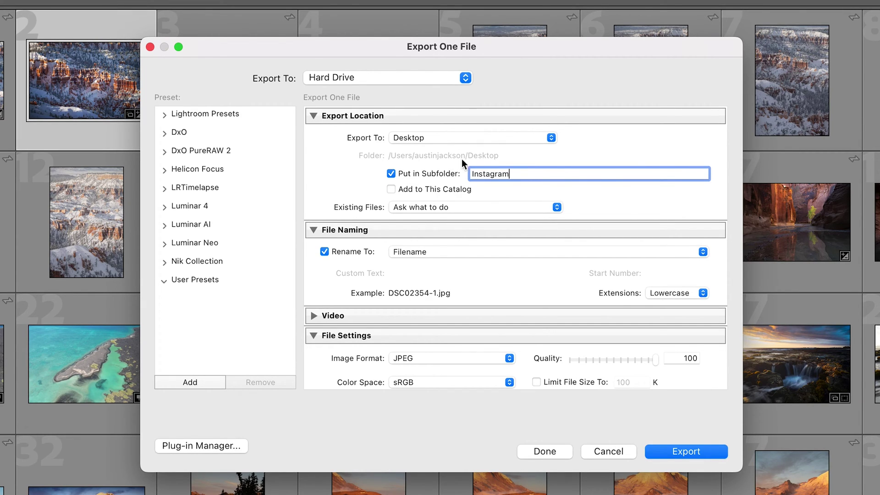
click(510, 187)
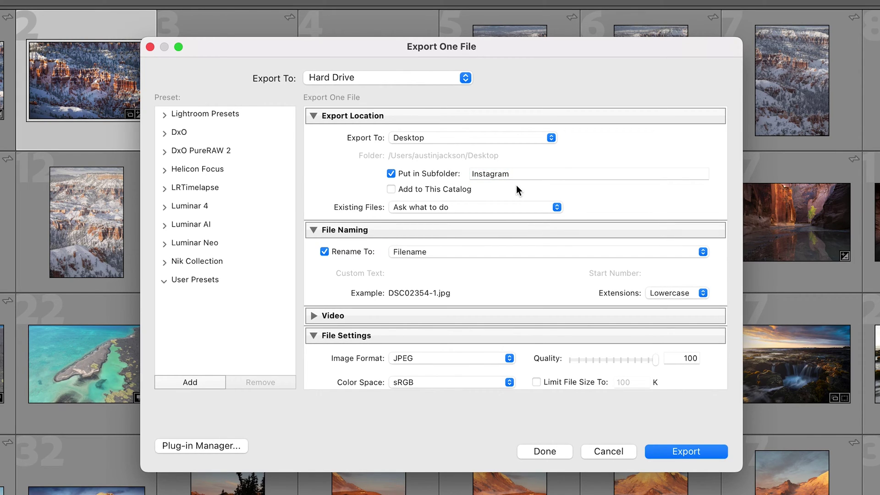
click(426, 206)
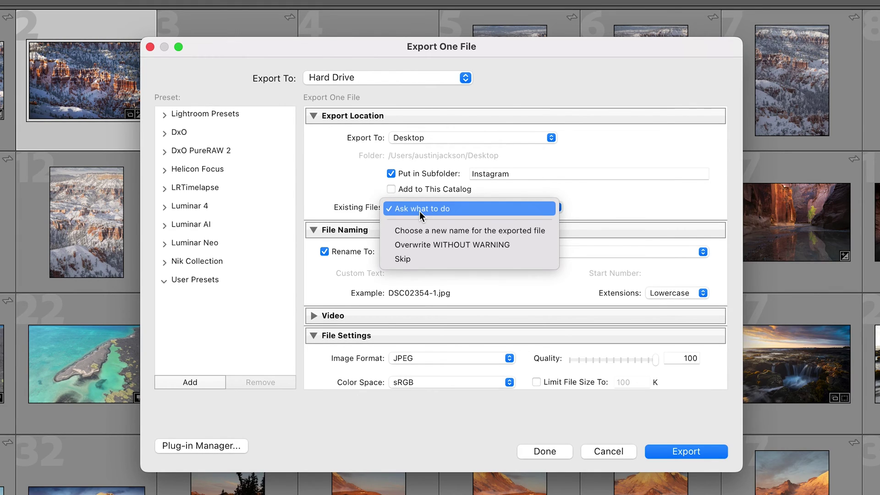
- Keep asking about existing files and rename exports with the custom text 'Instagram'
click(421, 209)
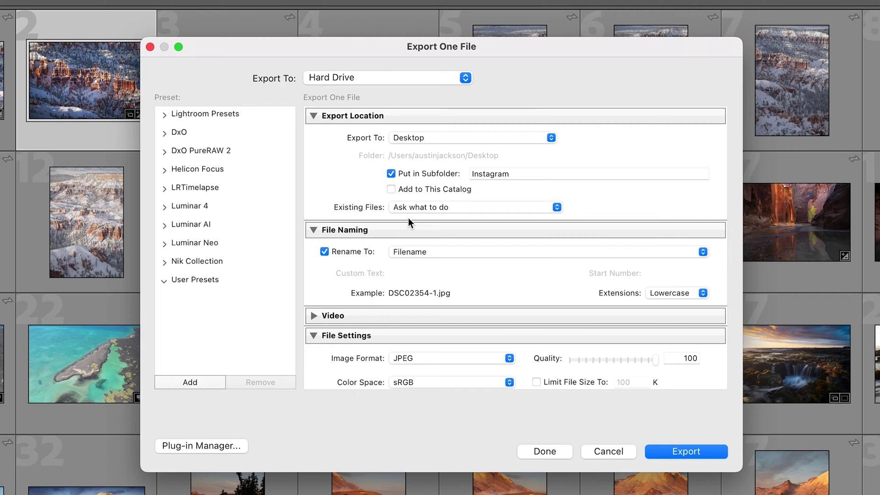
click(424, 253)
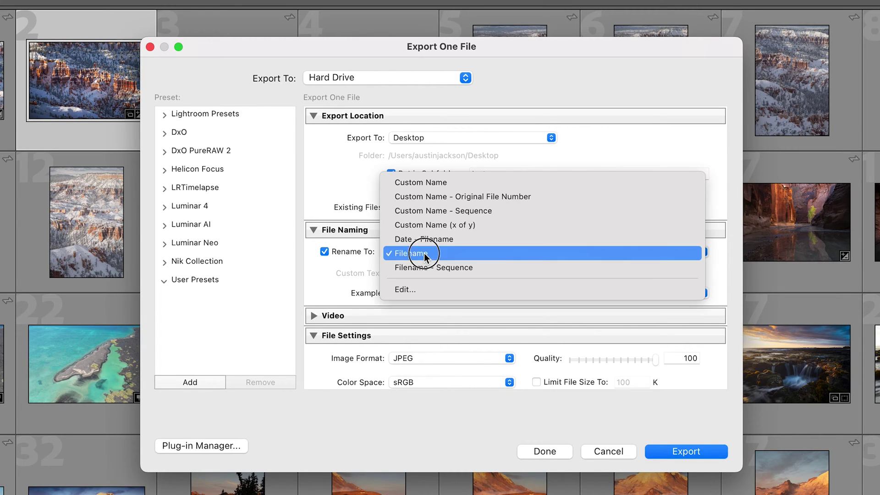
click(397, 182)
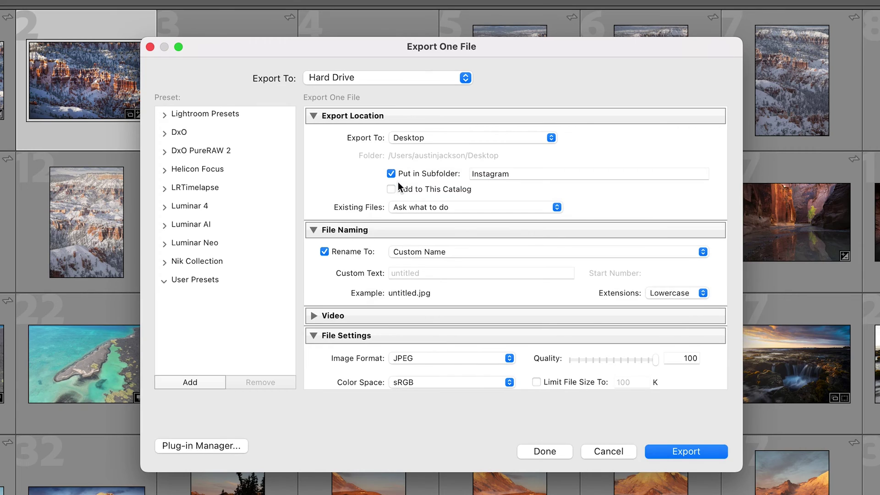
click(433, 272)
text(Instagram)
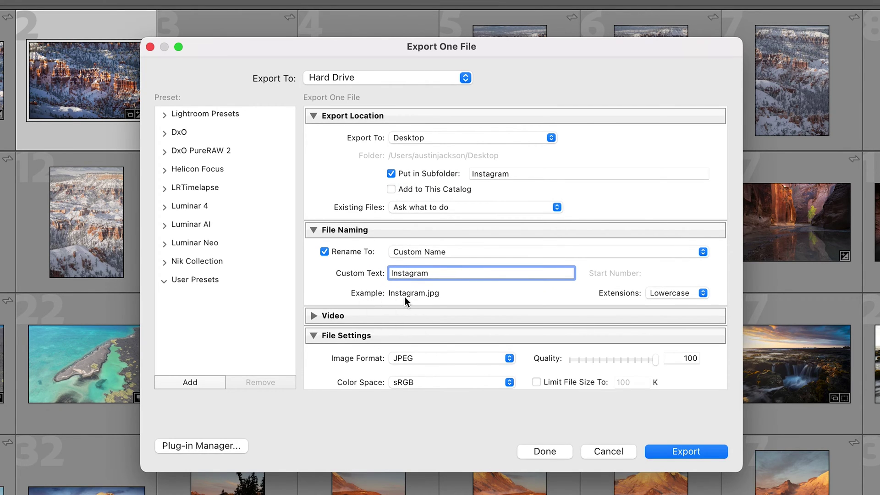
- Switch the Rename To template to Custom Name - Sequence, producing Instagram-1.jpg
click(409, 253)
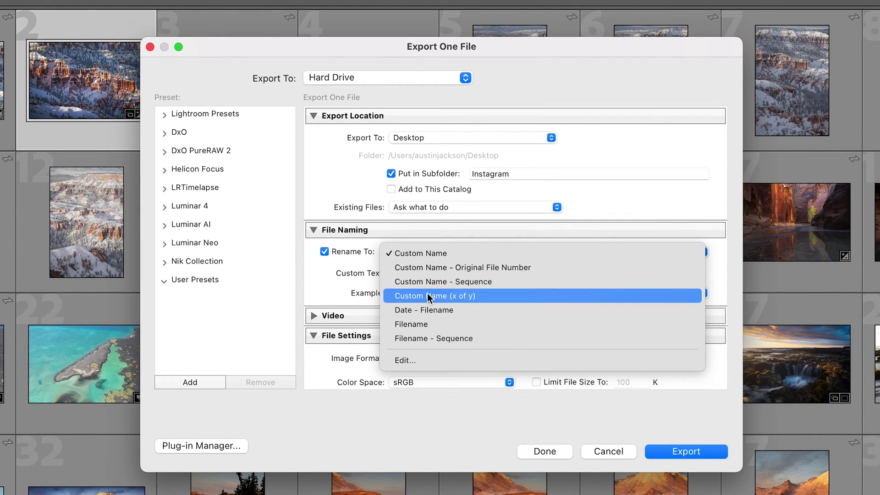
click(436, 336)
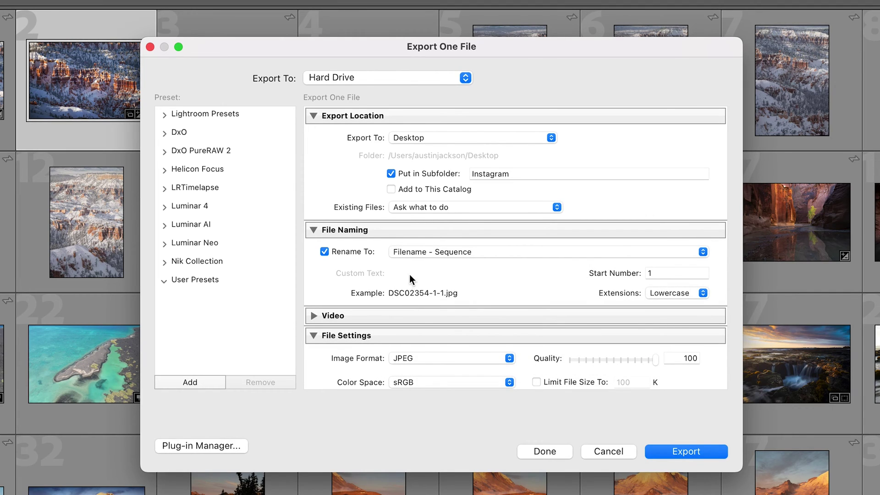
click(458, 252)
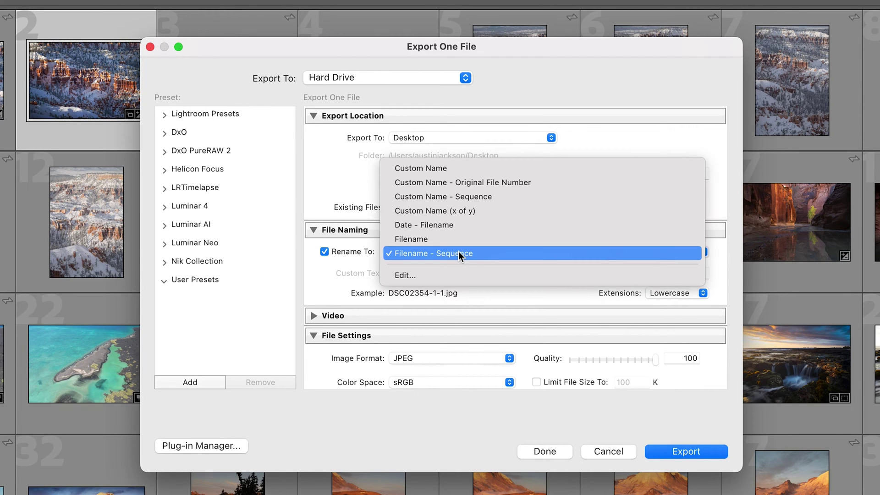
click(440, 196)
click(408, 254)
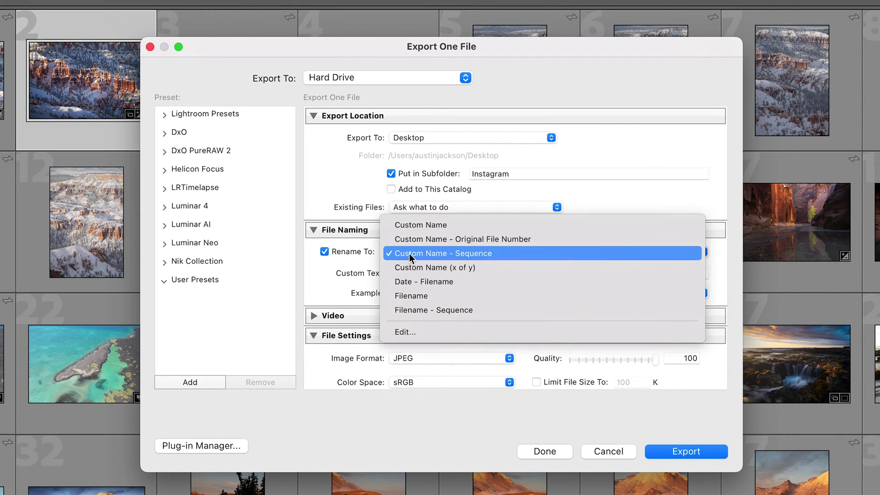
- Replace the filename template with Title plus Date (YYYY), giving Snow Capped Hoodoos2022.jpg
click(427, 326)
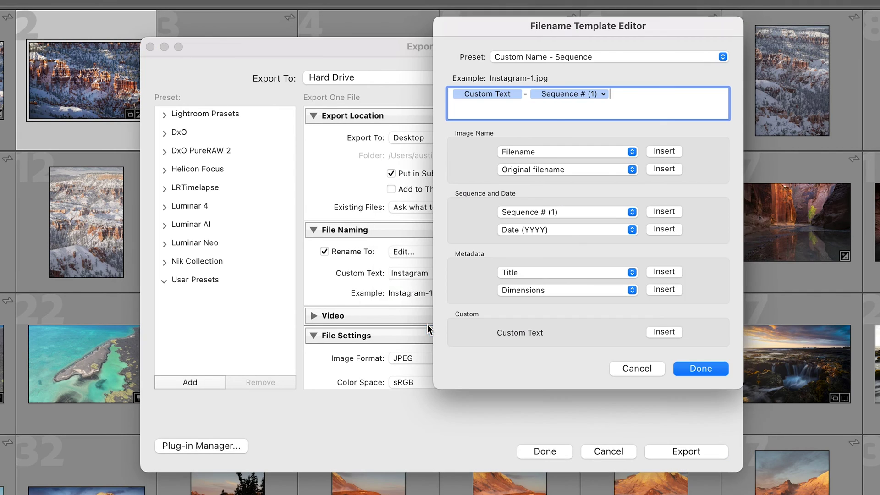
key(BackSpace)
key(BackSpace)
key(BackSpace)
key(BackSpace)
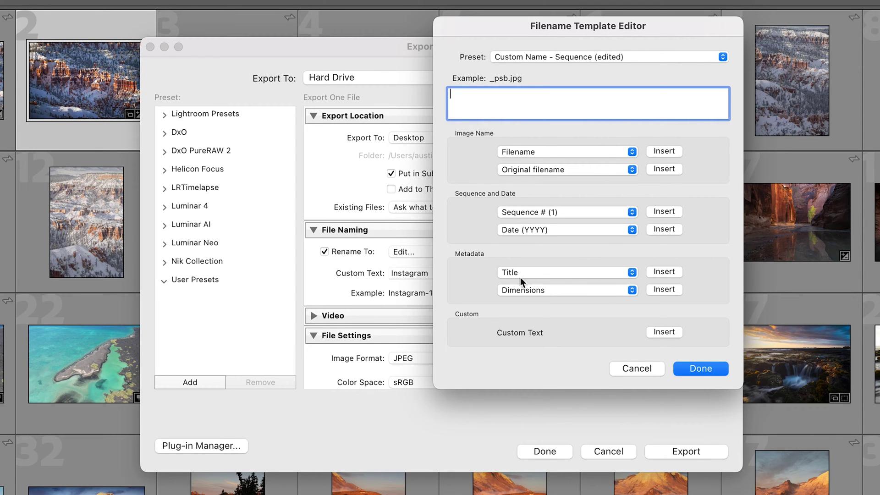
click(663, 272)
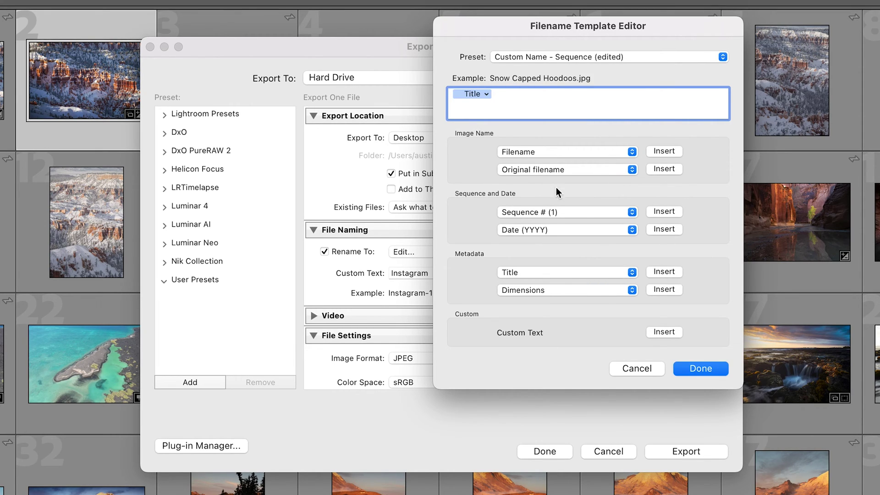
click(654, 230)
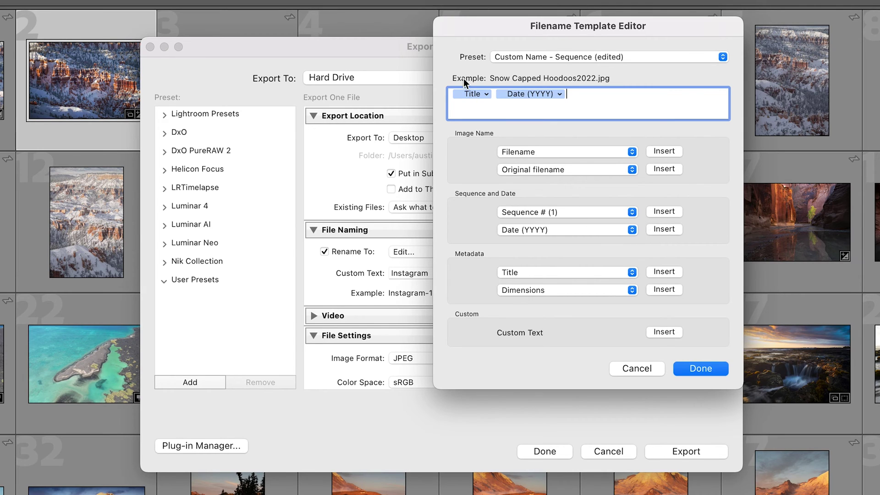
click(695, 366)
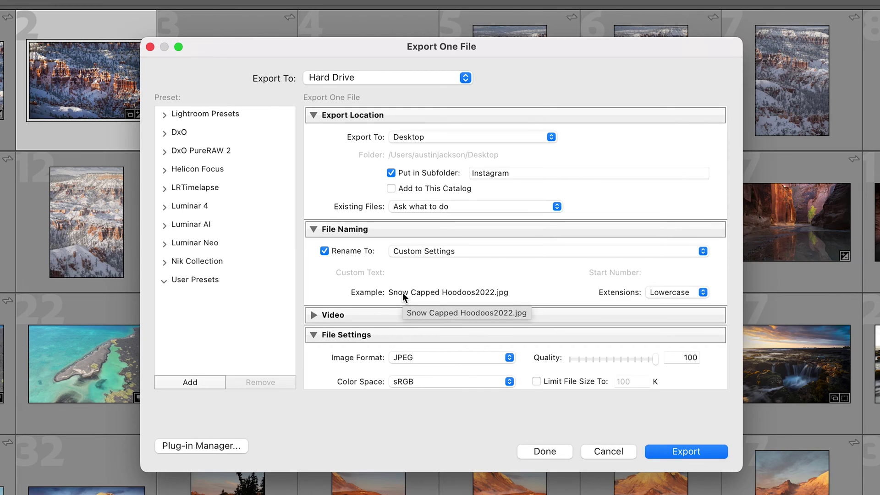
- Keep file settings at JPEG, quality 100, sRGB color space, with renaming left on
click(351, 250)
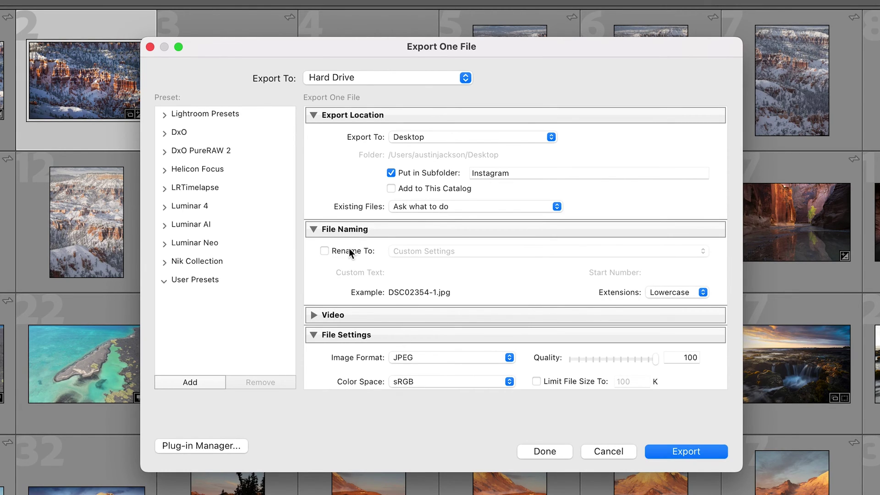
click(349, 251)
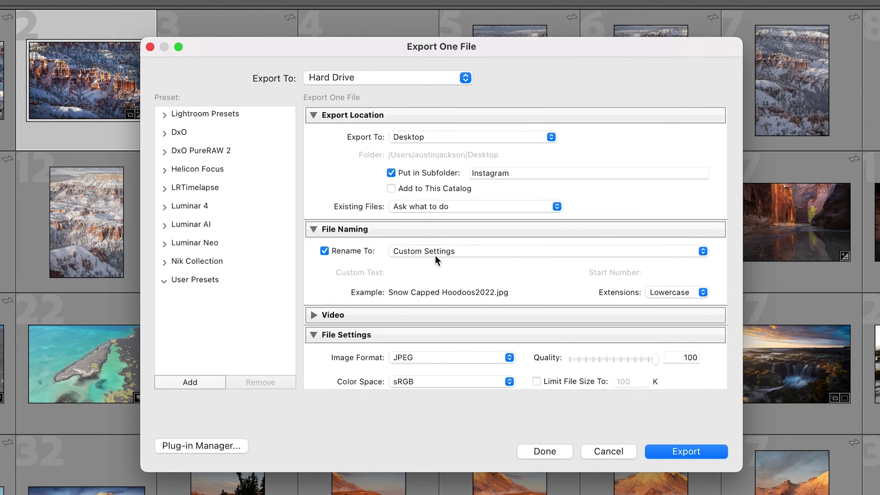
click(351, 314)
scroll(351, 313, down, 2)
click(322, 225)
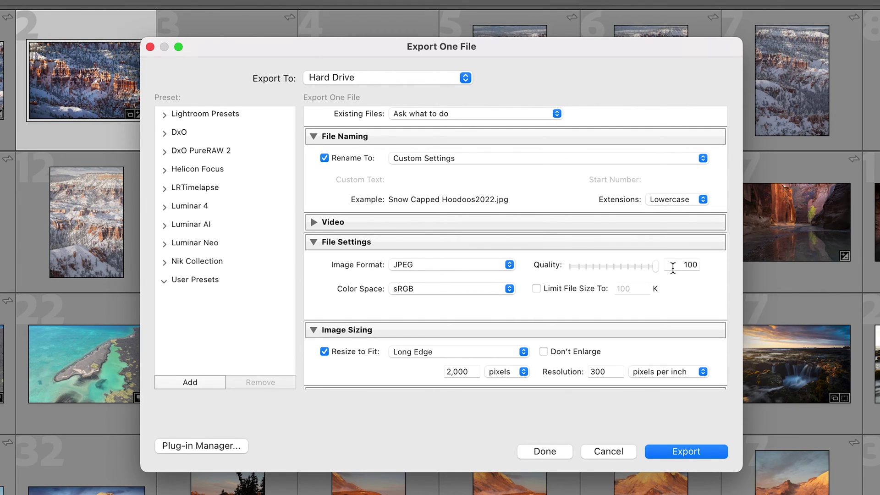
click(438, 265)
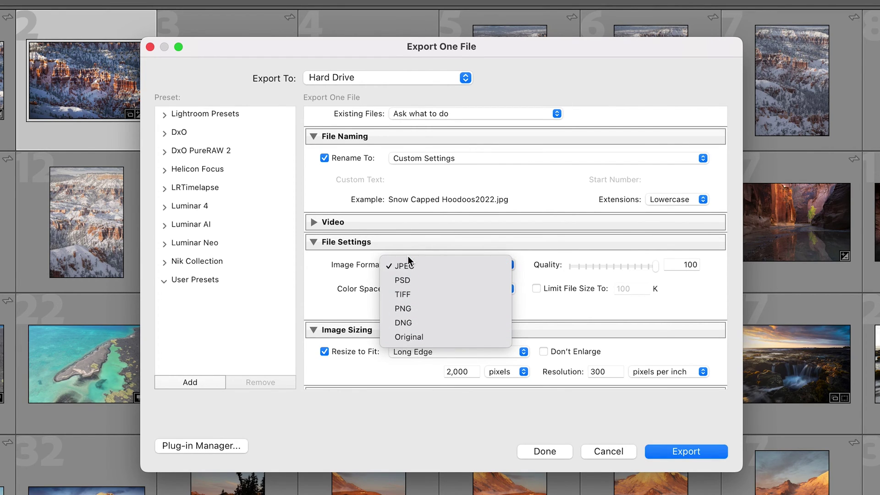
click(326, 268)
click(429, 289)
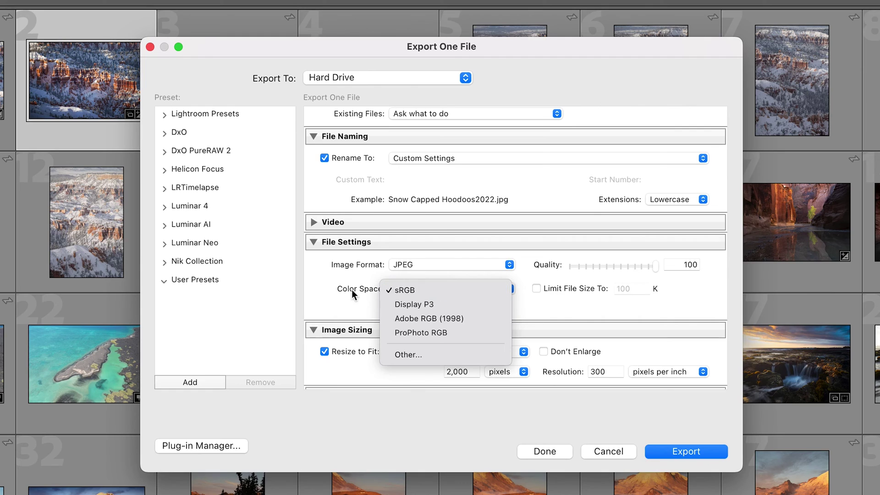
click(357, 287)
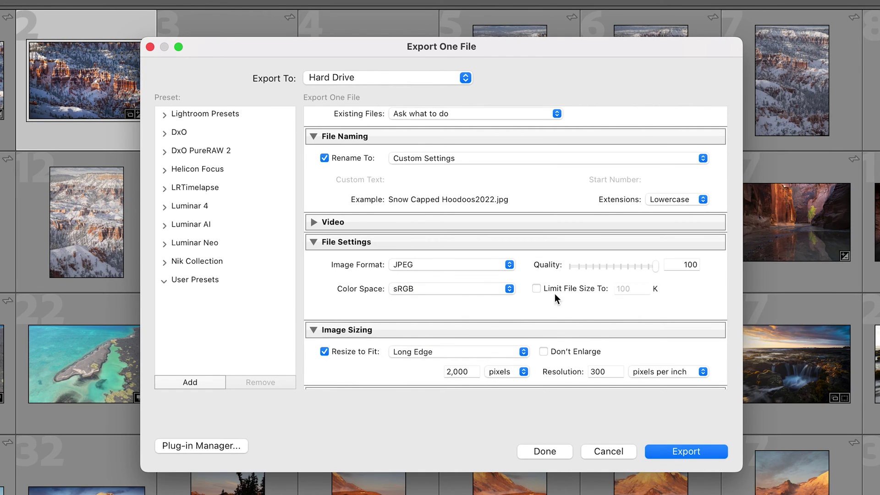
- Change image sizing to 1080 pixels on the long edge at 72 pixels per inch
scroll(565, 291, down, 3)
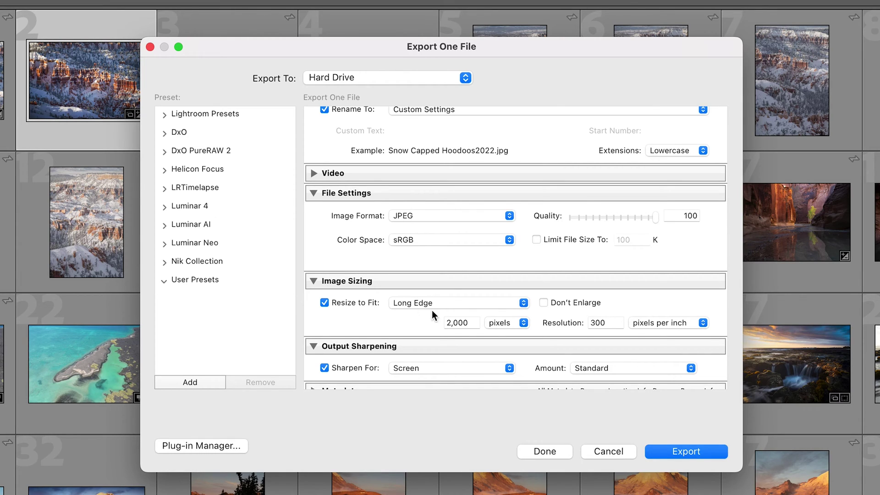
double_click(459, 322)
text(1080)
click(408, 324)
click(547, 324)
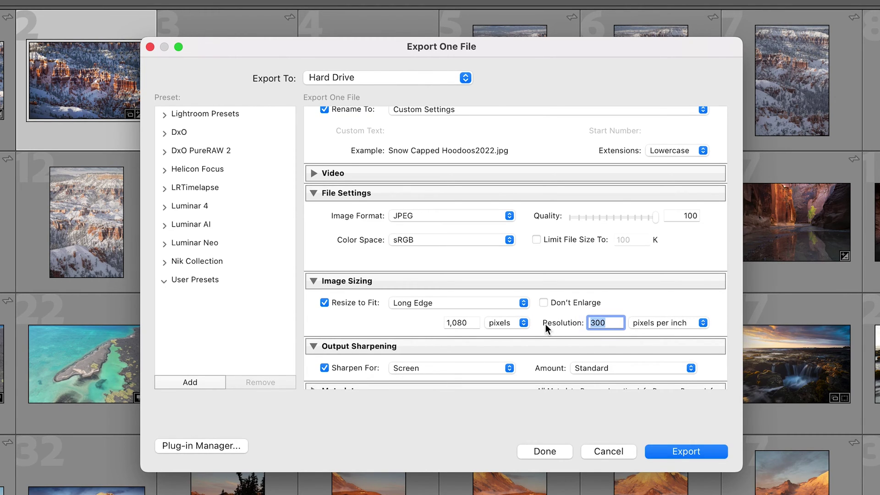
text(72)
click(639, 294)
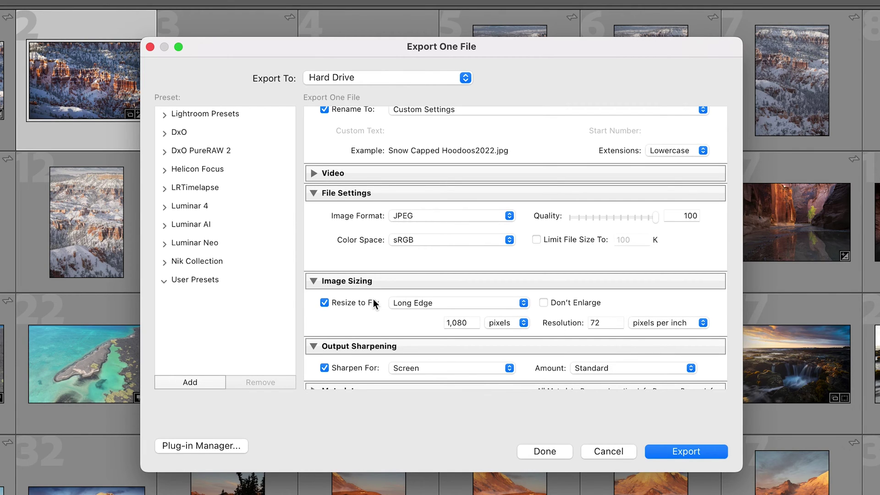
- Keep output sharpening for Screen at the Standard amount
scroll(405, 298, down, 3)
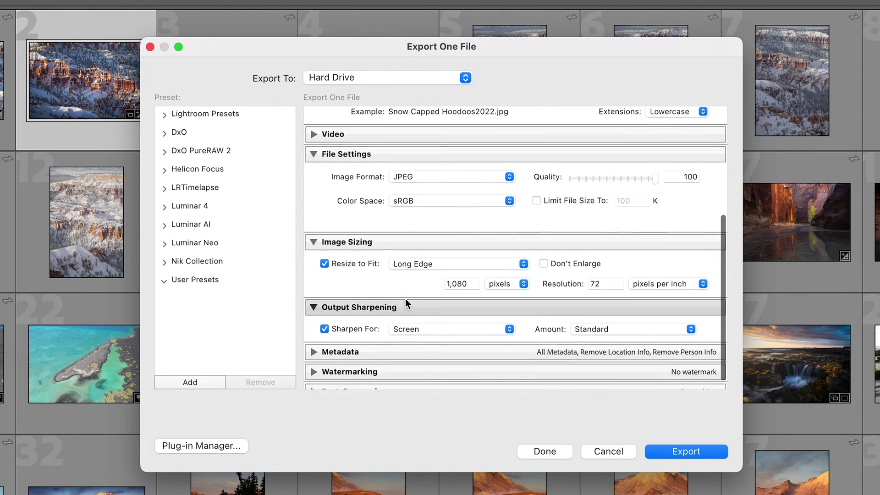
click(425, 315)
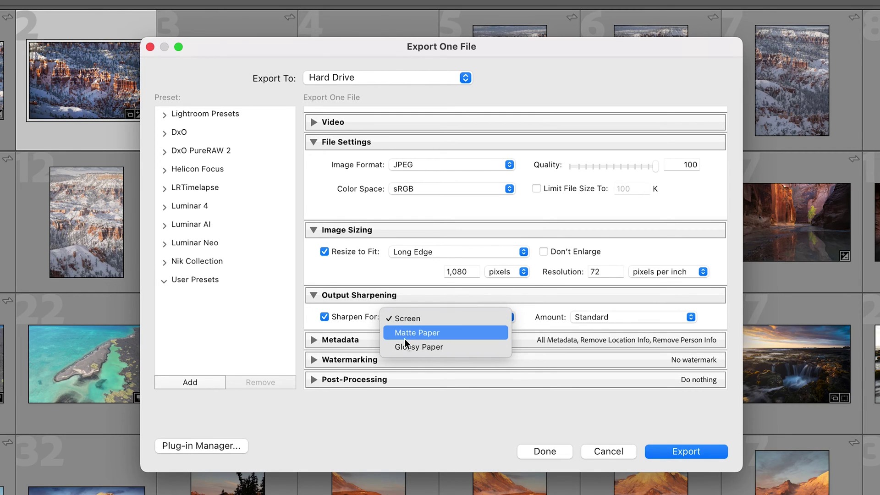
click(373, 316)
click(614, 318)
click(546, 316)
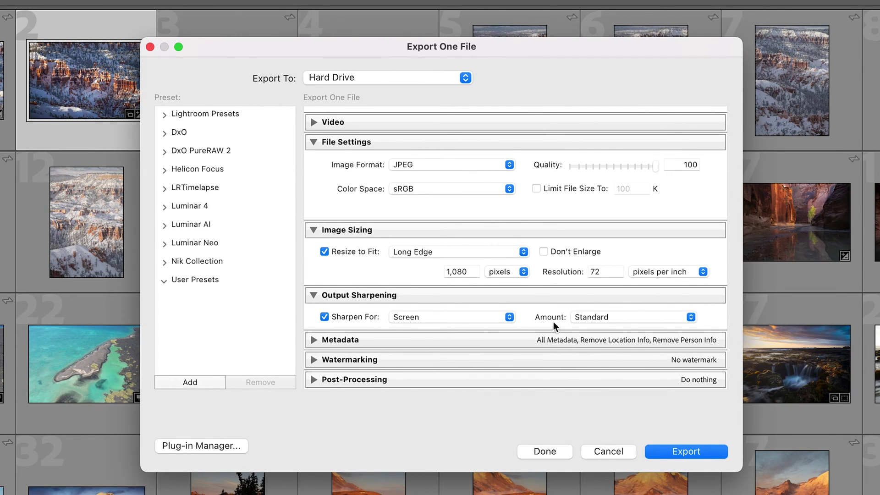
- Set exported metadata to Copyright Only
click(444, 335)
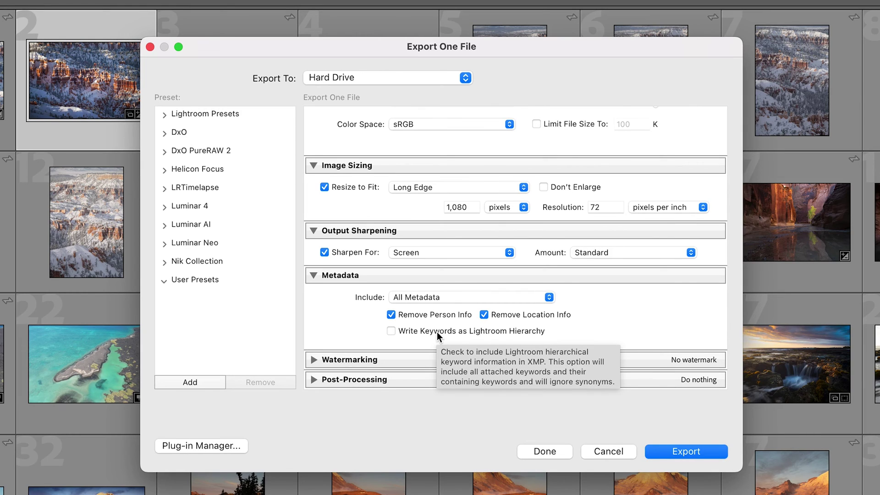
click(423, 297)
click(359, 296)
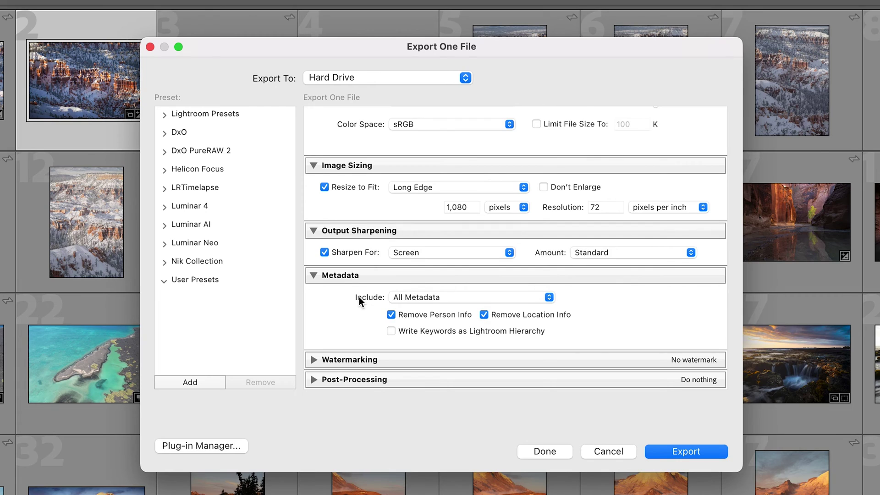
click(401, 297)
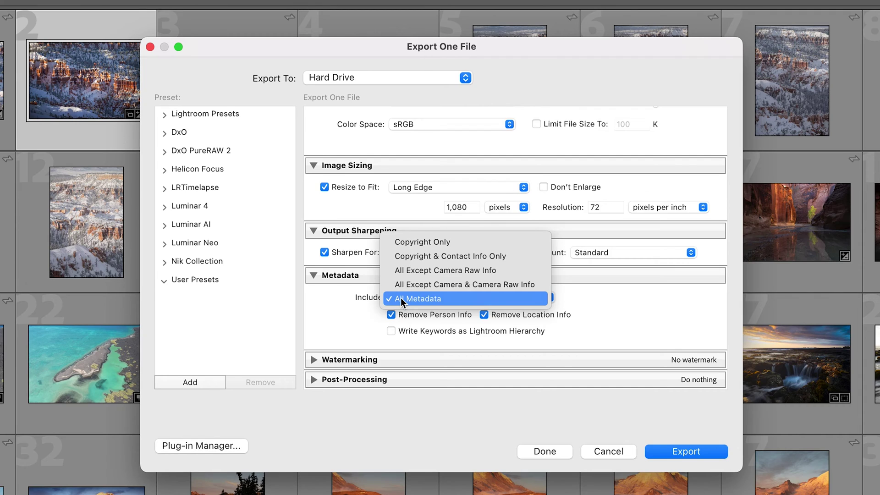
click(405, 242)
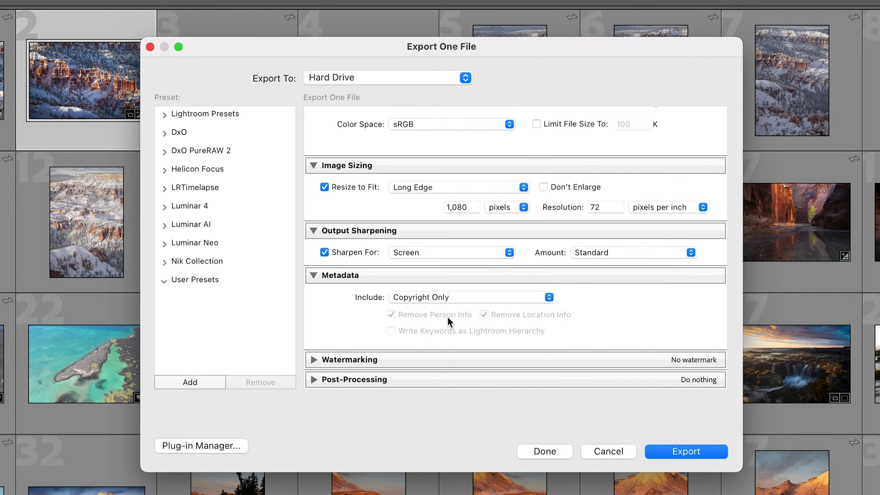
click(371, 275)
- Leave watermarking off and post-processing set to Do nothing
click(365, 359)
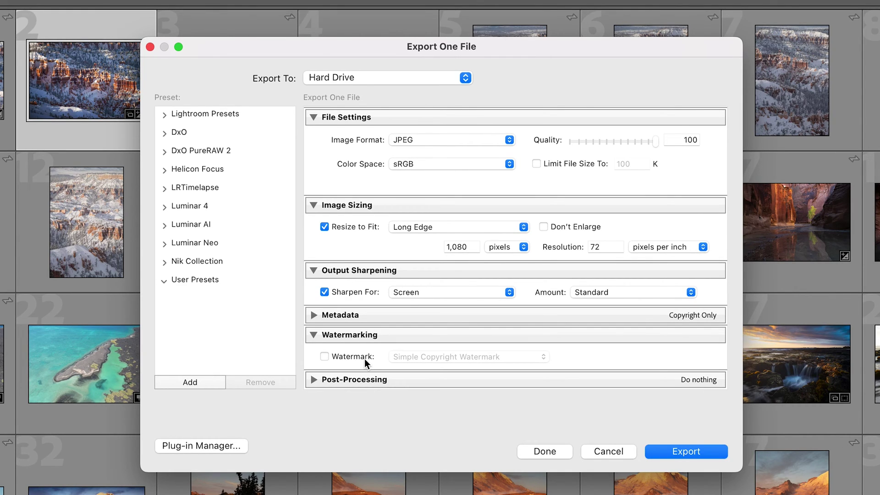
click(364, 358)
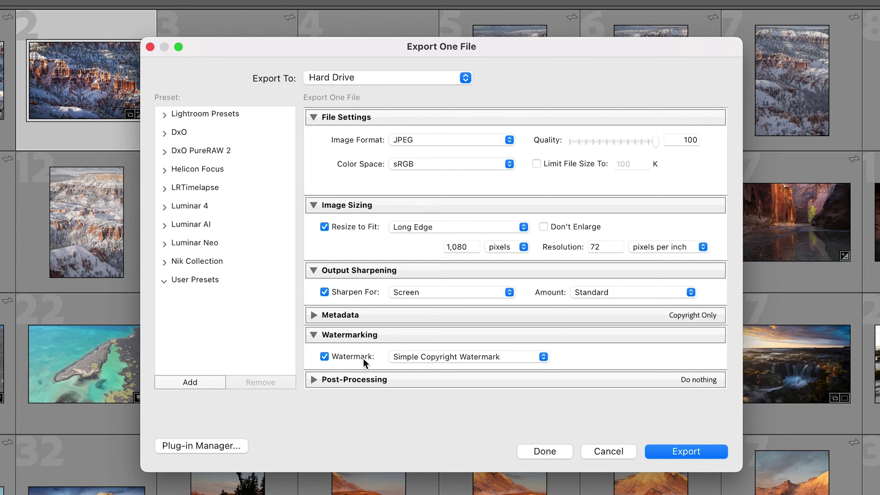
click(412, 358)
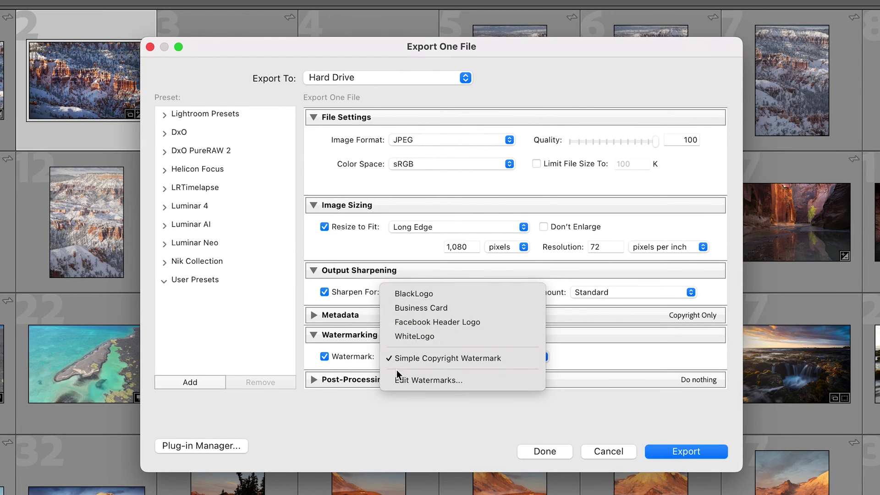
click(357, 359)
click(355, 359)
click(343, 338)
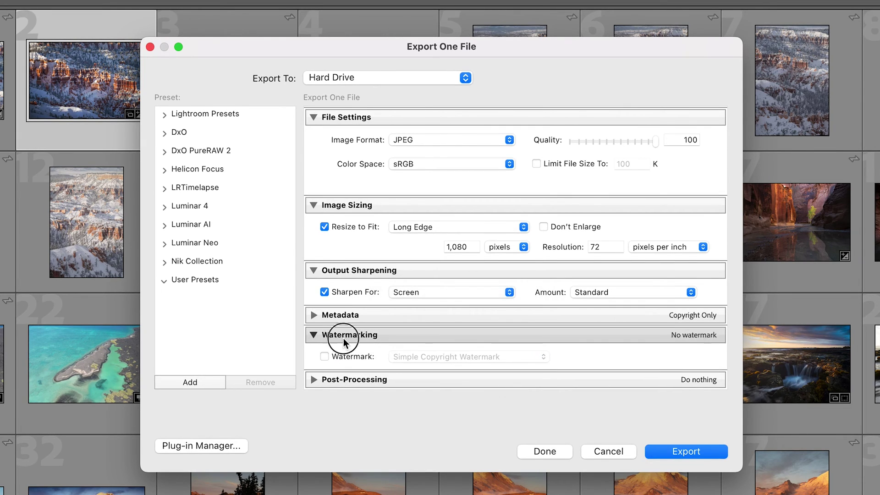
click(348, 380)
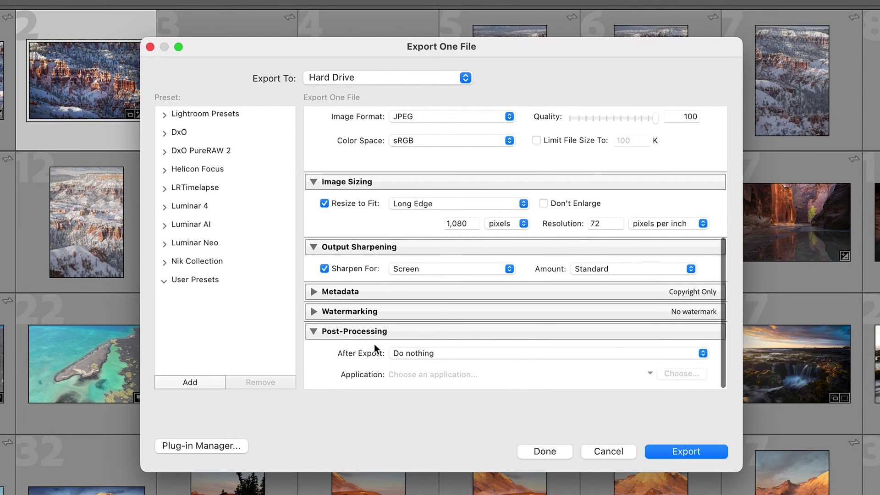
click(366, 339)
scroll(427, 350, up, 10)
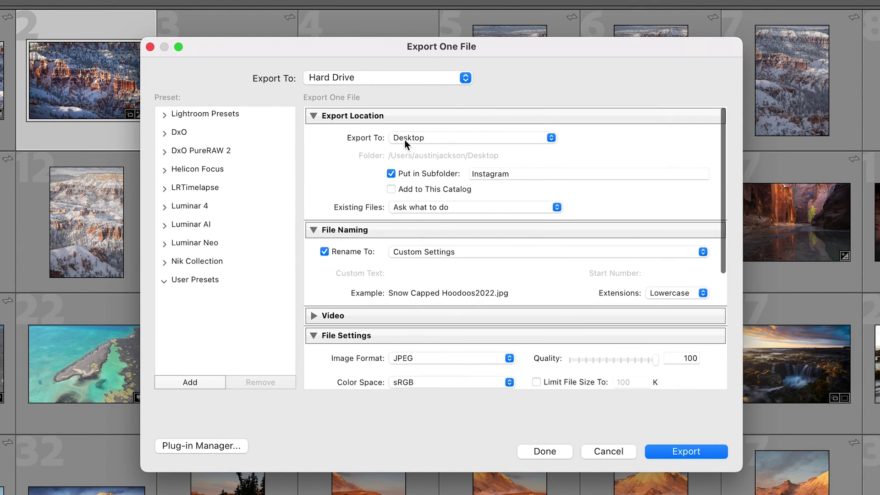
- Save the current settings as a User Preset named 'Instagram' and select it
click(210, 382)
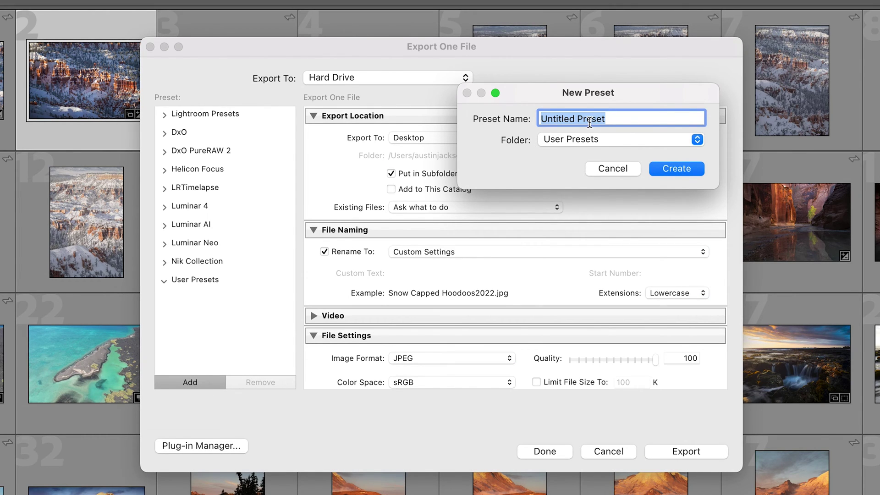
text(Instagram)
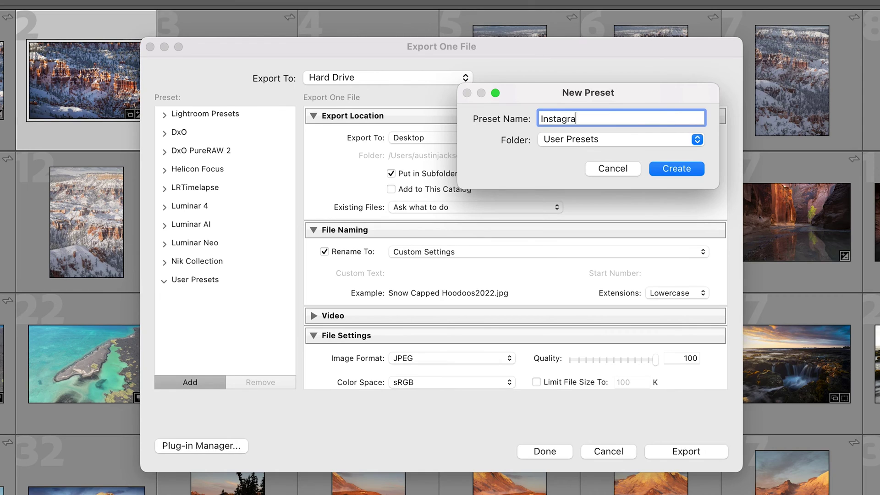
click(661, 167)
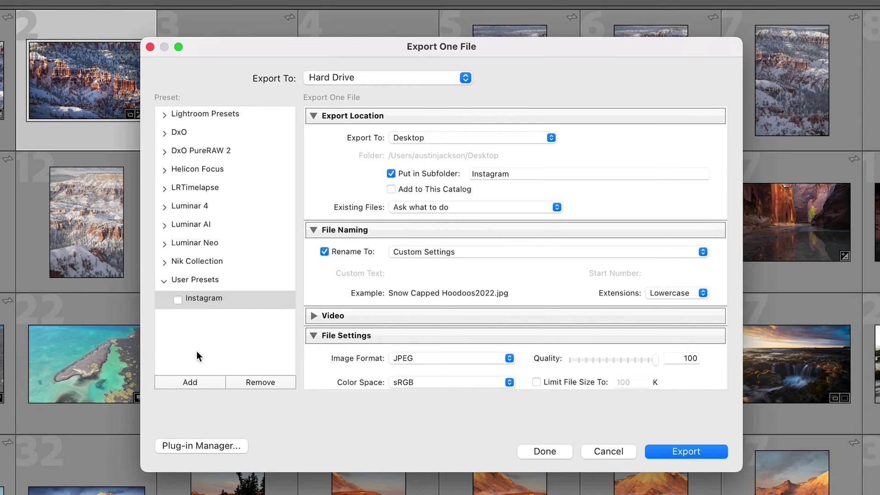
click(207, 296)
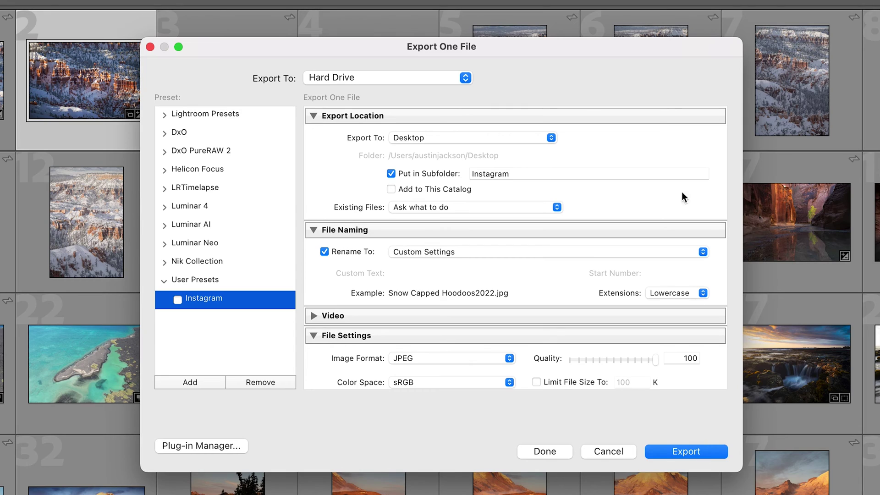
click(554, 174)
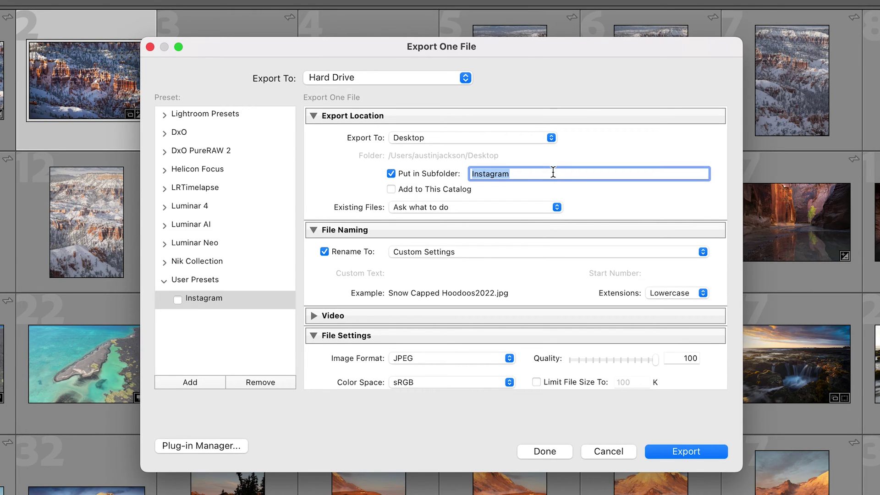
text(Facebook)
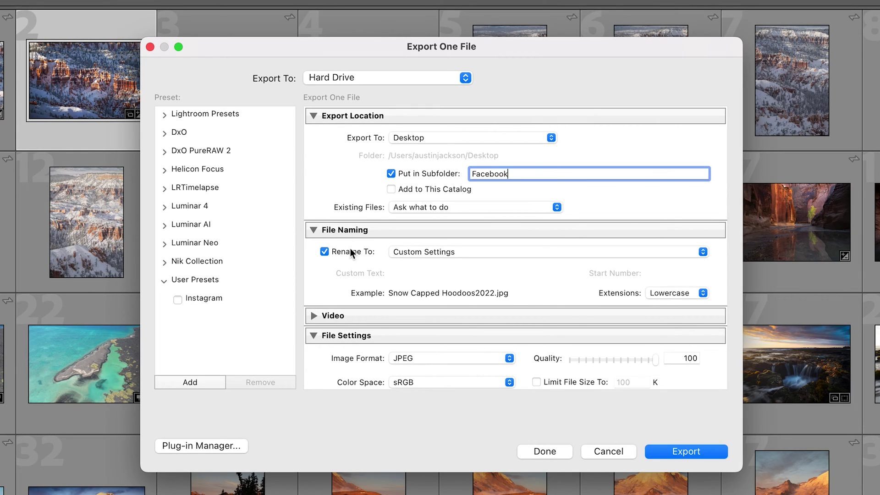
click(481, 281)
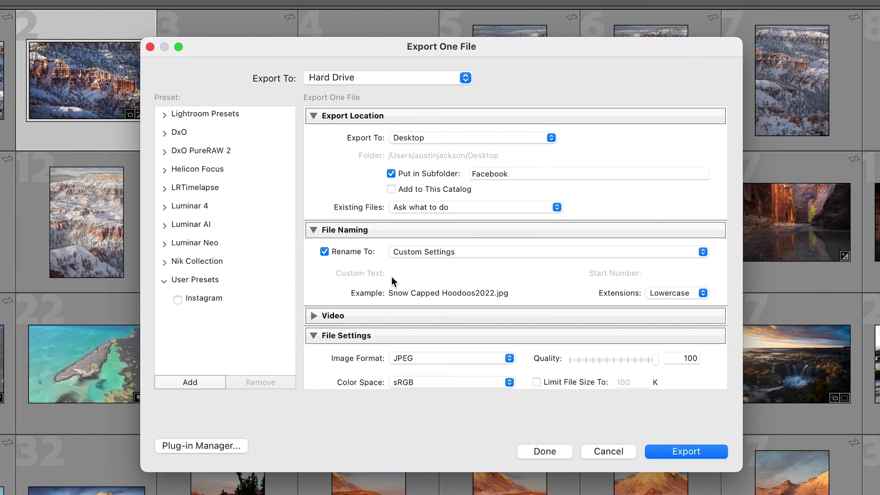
scroll(391, 276, down, 2)
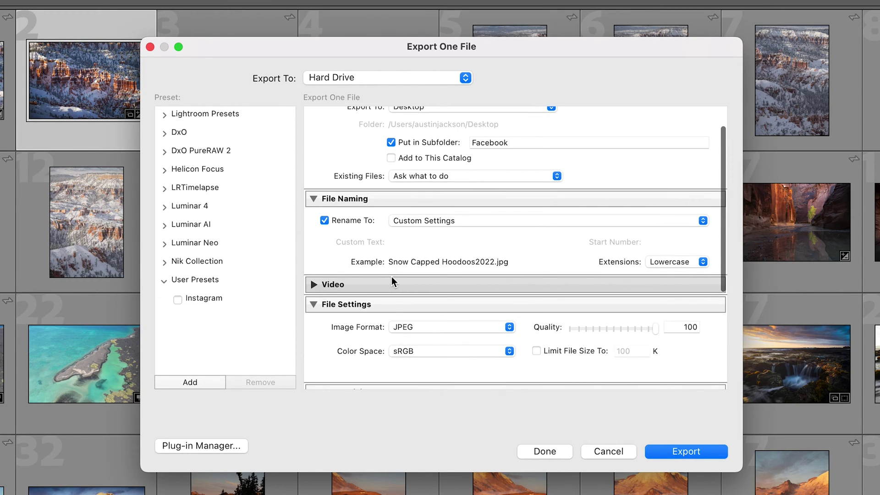
click(391, 276)
click(394, 284)
scroll(398, 303, down, 2)
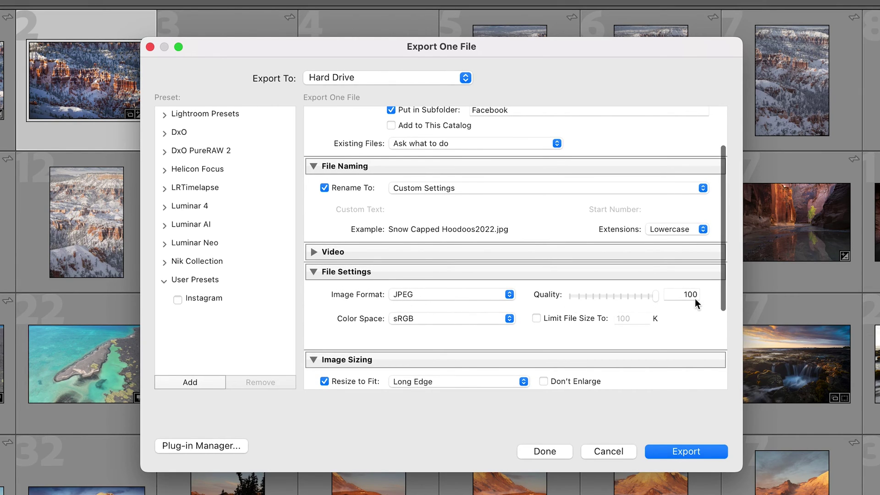
scroll(551, 328, down, 5)
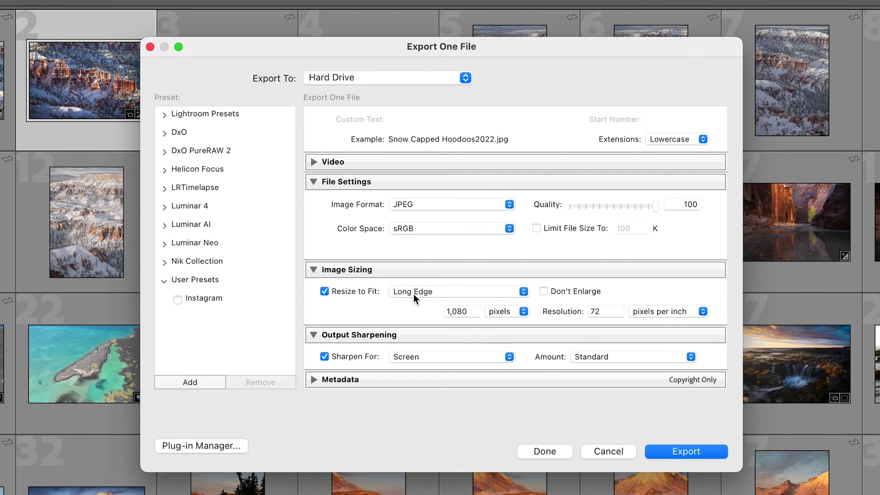
double_click(478, 310)
text(1200)
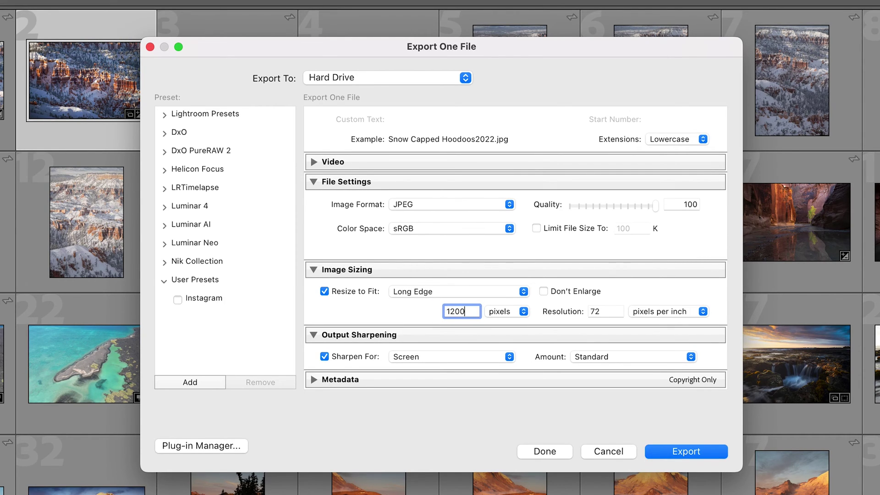
click(386, 315)
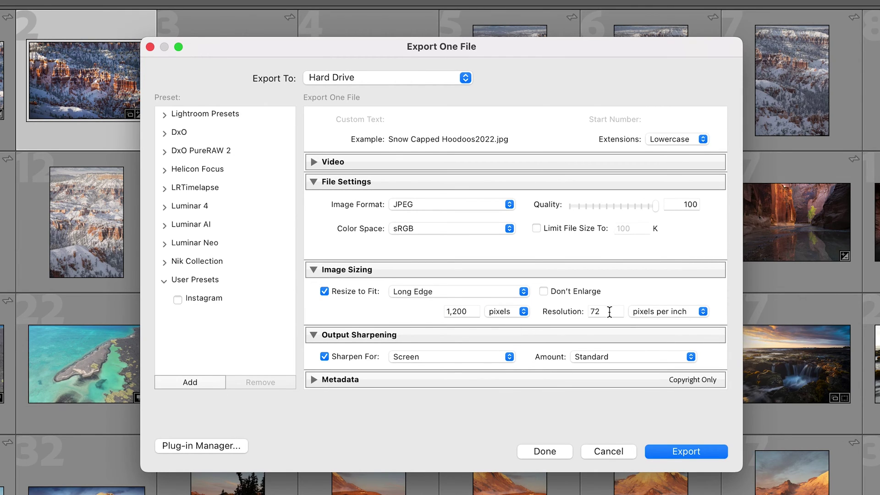
scroll(576, 314, down, 3)
scroll(577, 312, up, 1)
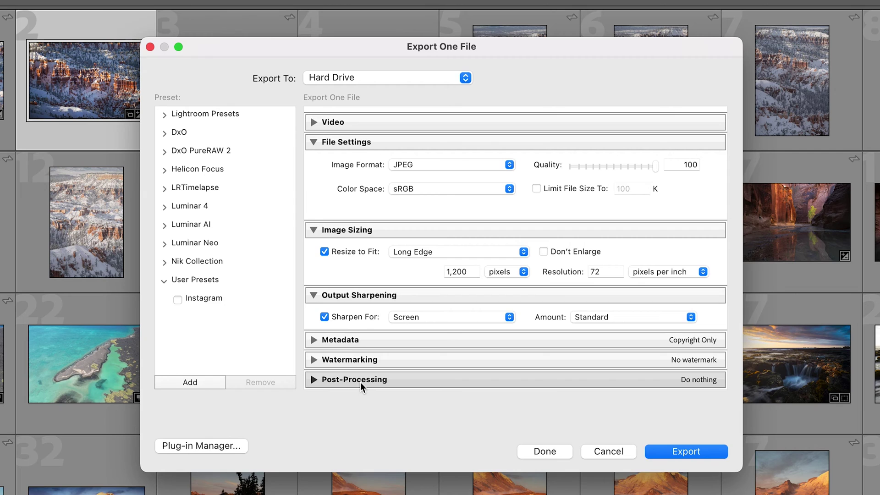
scroll(374, 331, up, 2)
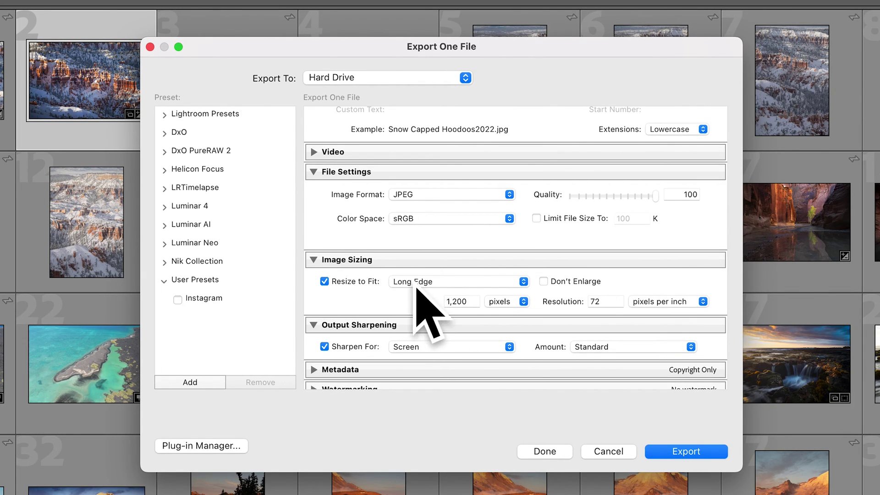
scroll(417, 288, up, 5)
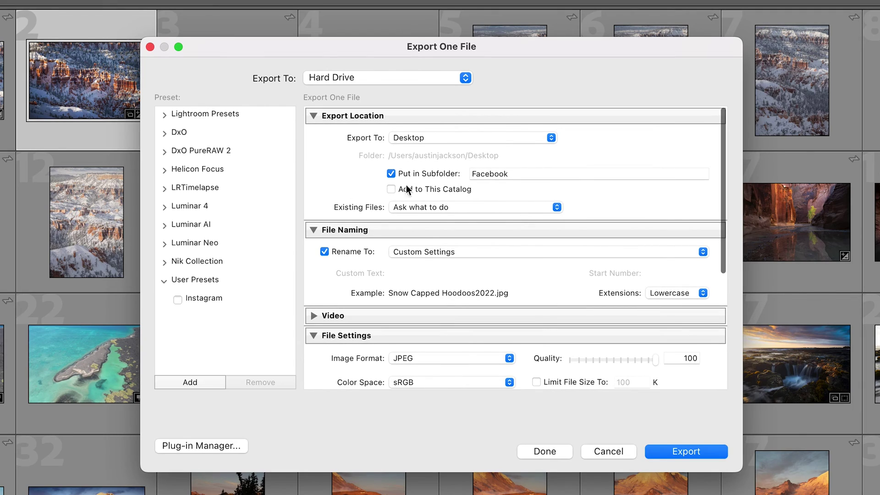
- Add a User Preset named 'Facebook' from the current export settings
click(199, 382)
text(Facebook)
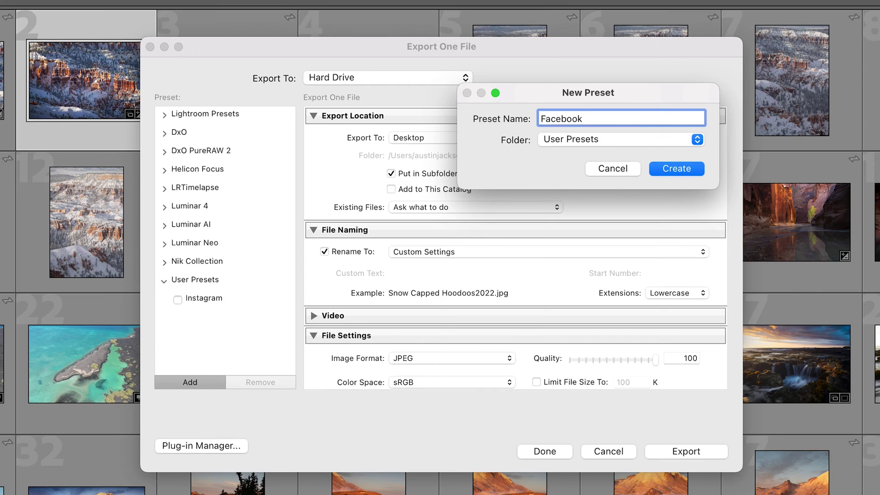
key(Return)
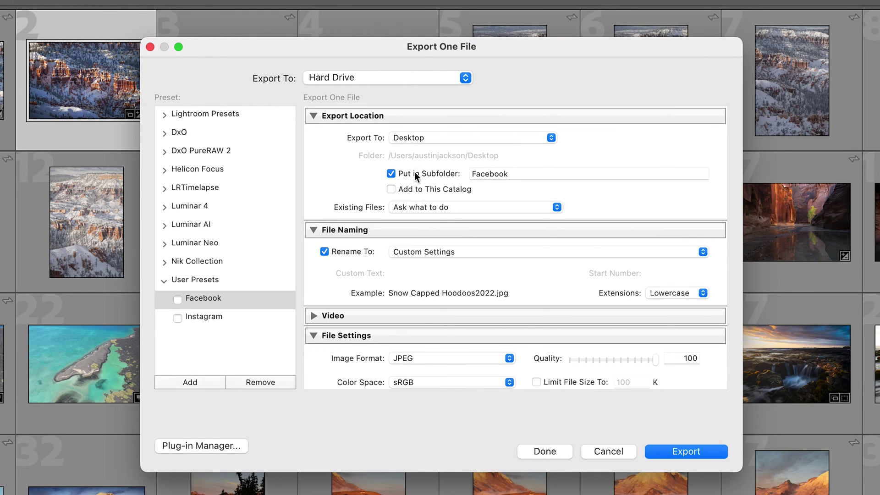
- Rename the export subfolder to 'Web' and lower JPEG quality to 90
click(518, 174)
text(Web)
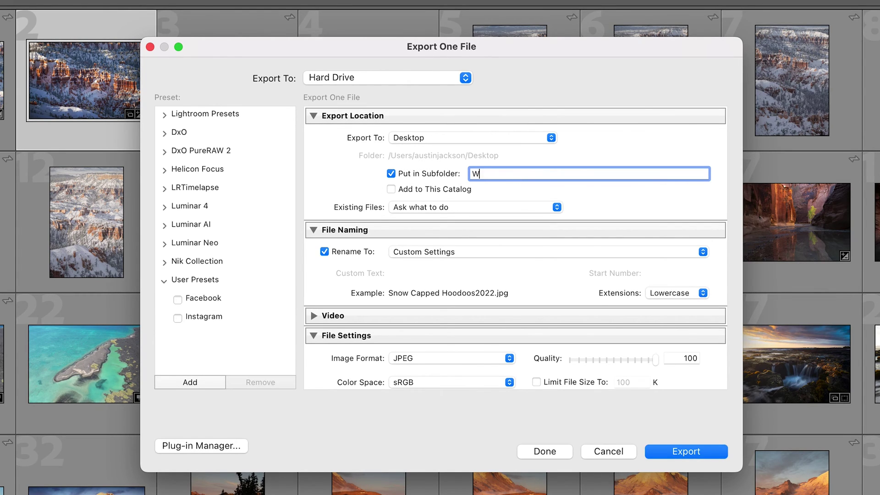
click(494, 158)
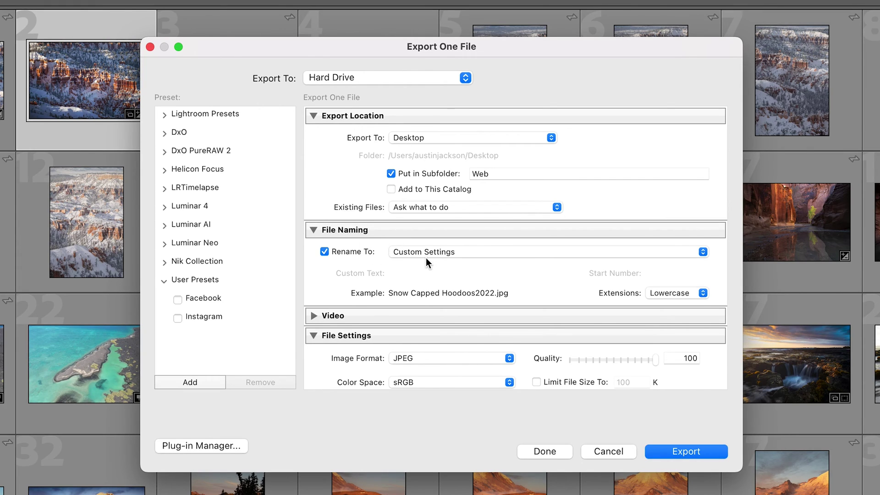
scroll(425, 258, down, 3)
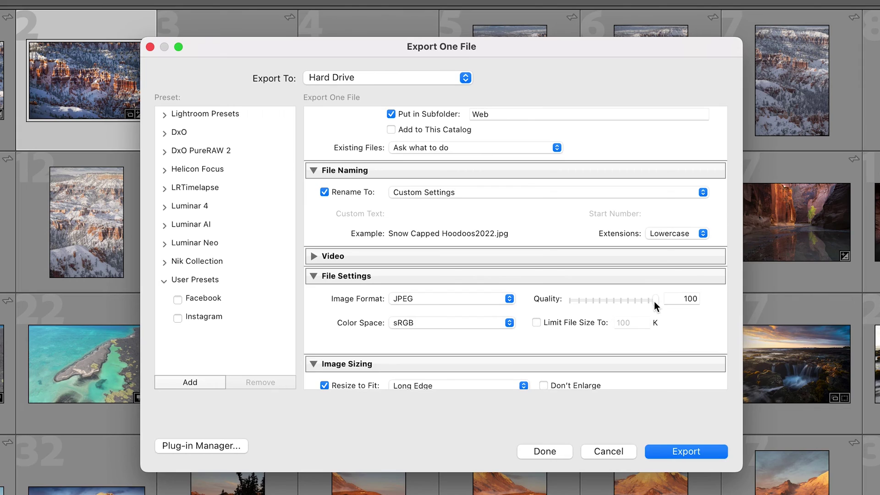
drag(654, 301, 646, 308)
scroll(621, 306, down, 3)
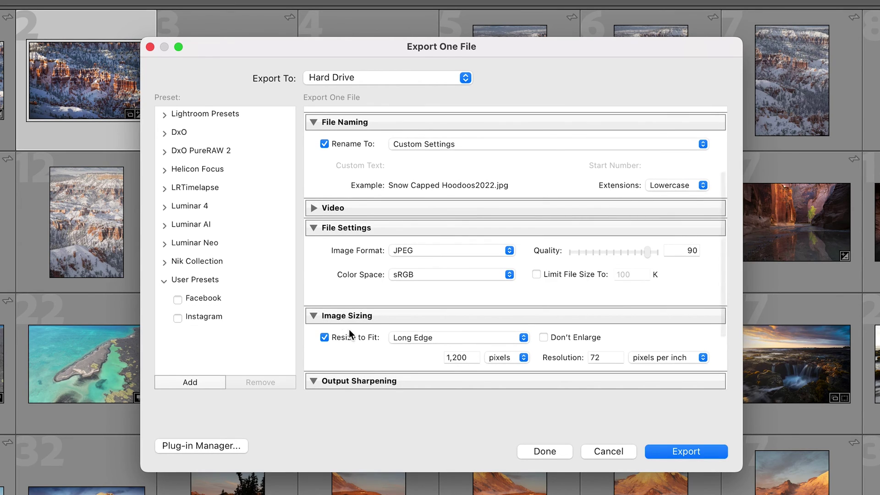
- Set the Image Sizing Long Edge to 2000 pixels
click(461, 357)
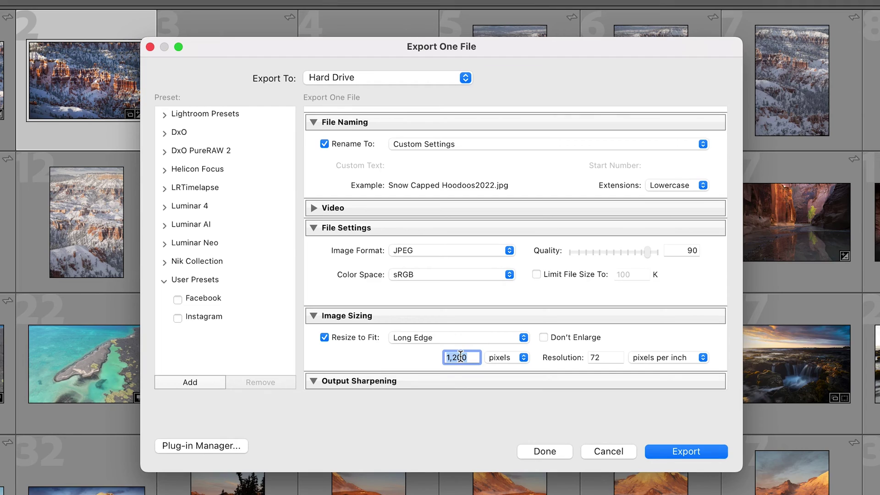
text(2000)
click(404, 360)
double_click(465, 358)
click(438, 356)
- Keep Output Sharpening on at Standard amount and review the Metadata settings
scroll(431, 335, down, 2)
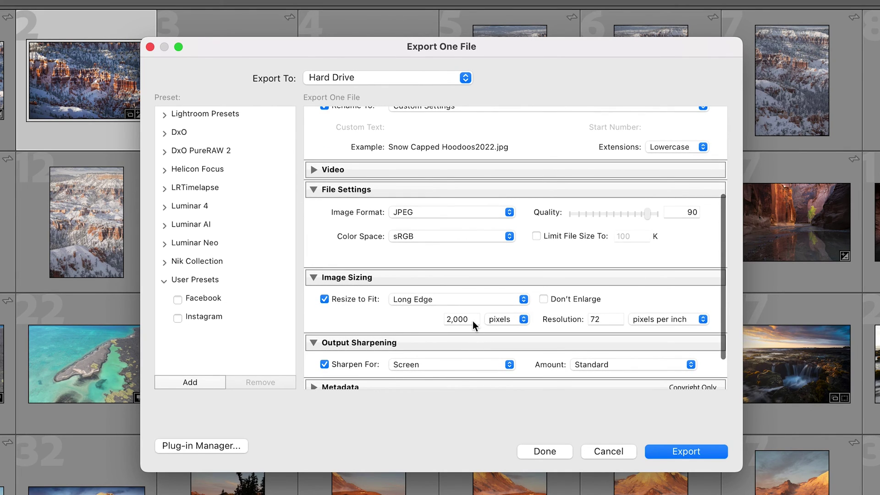
scroll(472, 320, down, 3)
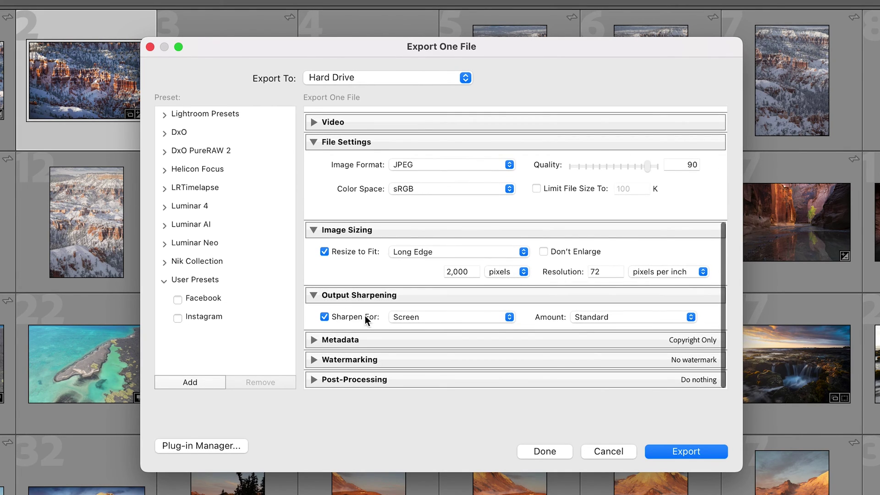
click(600, 320)
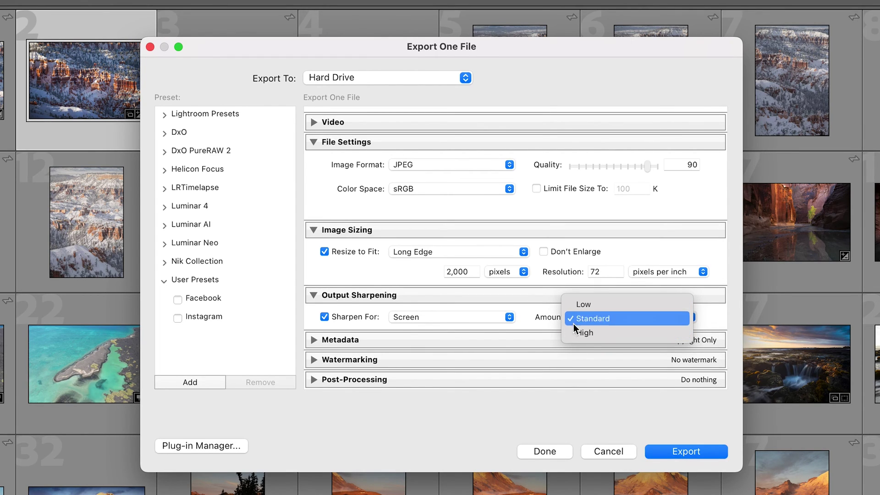
click(539, 317)
click(334, 316)
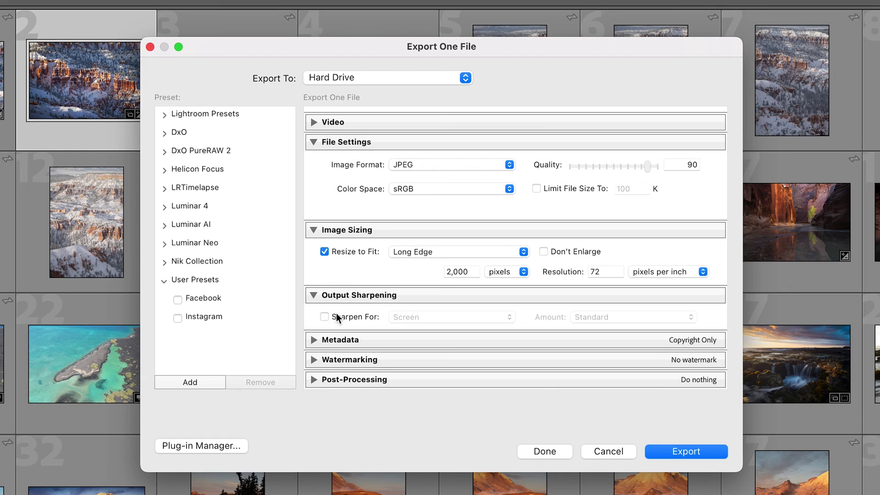
click(336, 316)
click(337, 340)
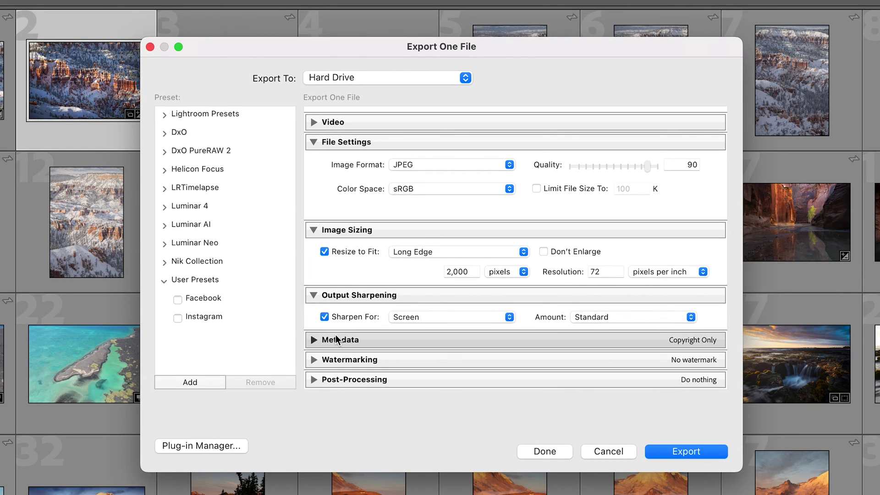
click(356, 277)
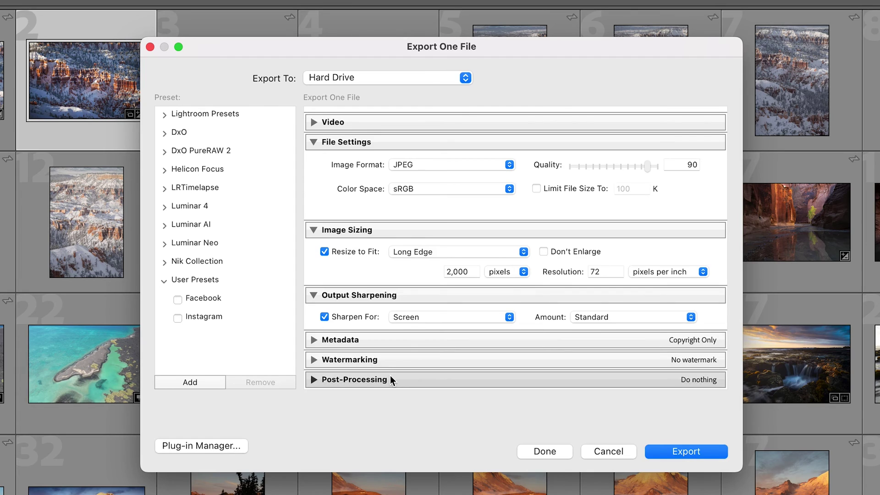
scroll(391, 373, up, 5)
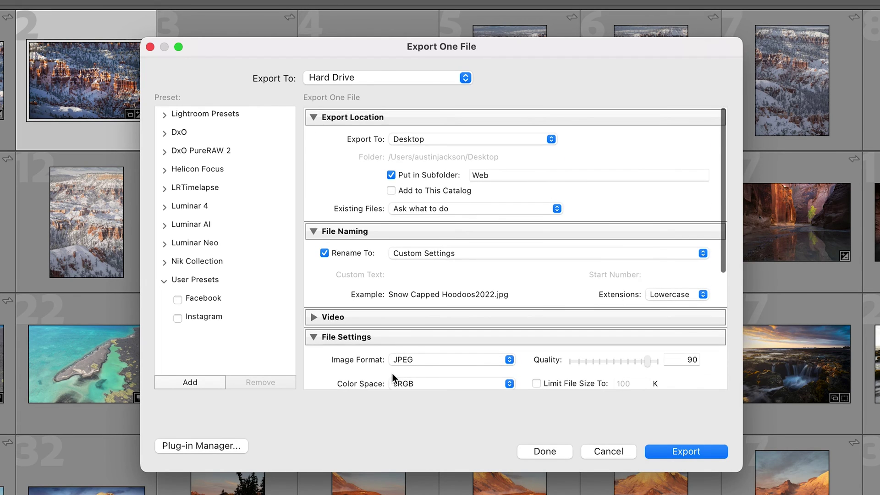
click(210, 378)
- Name the new export preset Web and create it
text(Web)
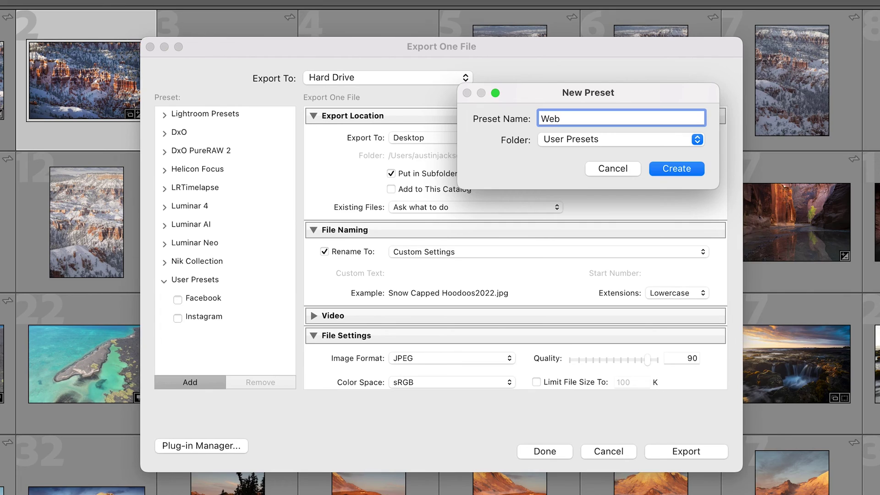
key(Return)
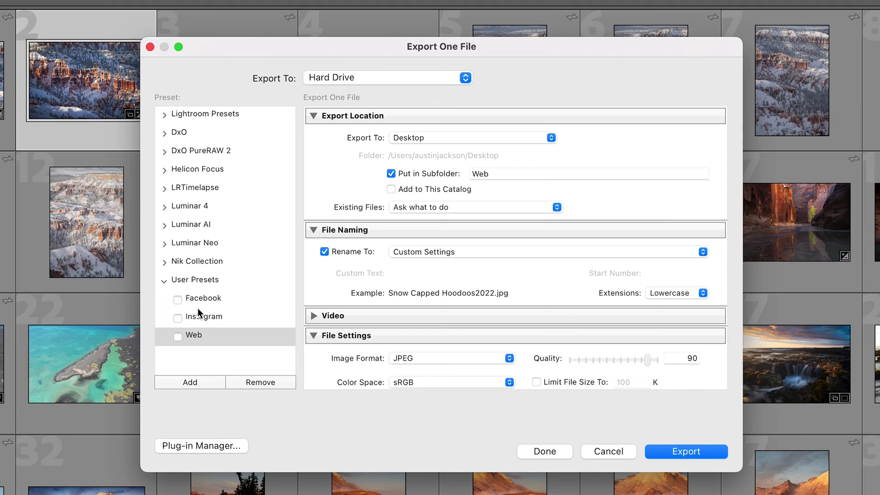
double_click(515, 171)
- Set the subfolder to Print, turn off Rename To, and raise JPEG Quality to 100
text(P)
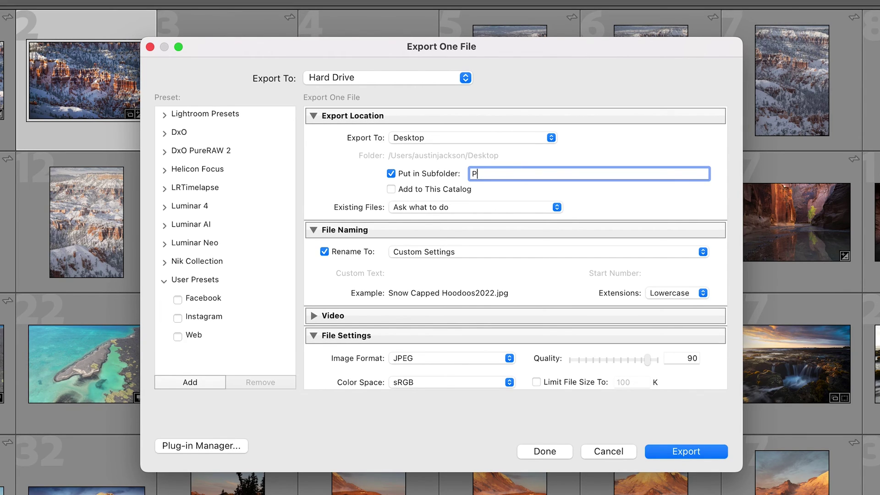
text(rint)
click(371, 250)
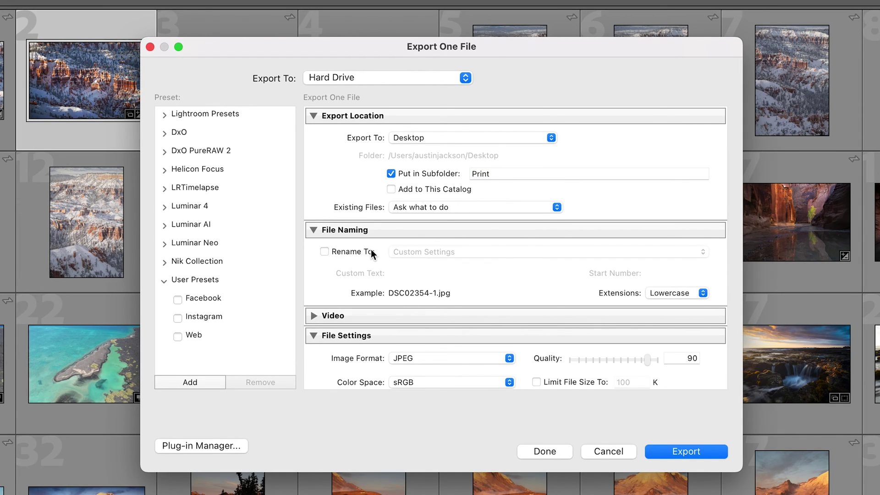
scroll(370, 251, down, 3)
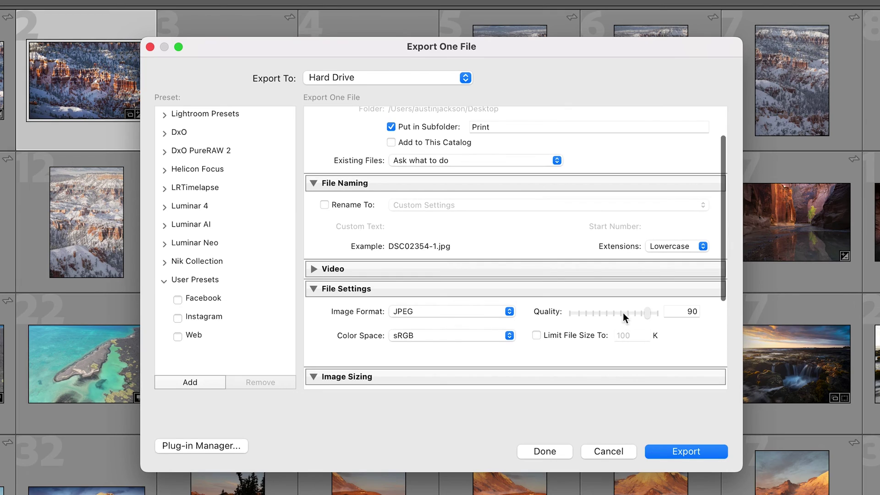
drag(648, 312, 788, 316)
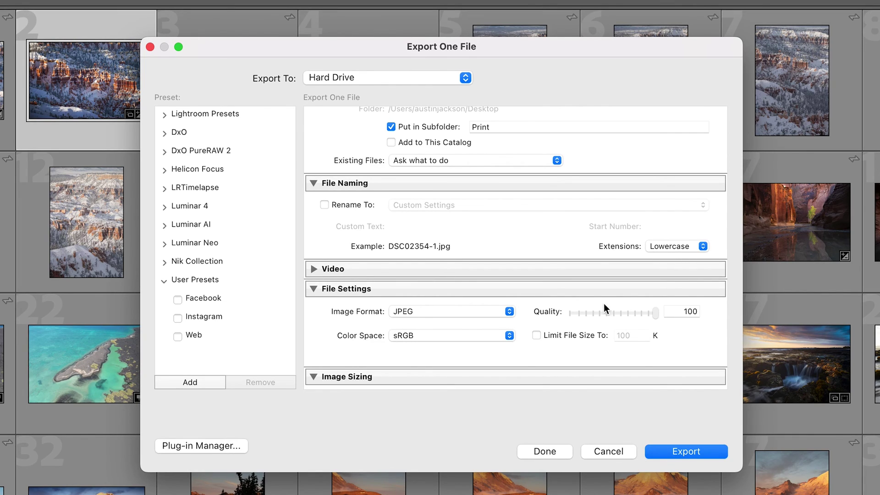
click(450, 310)
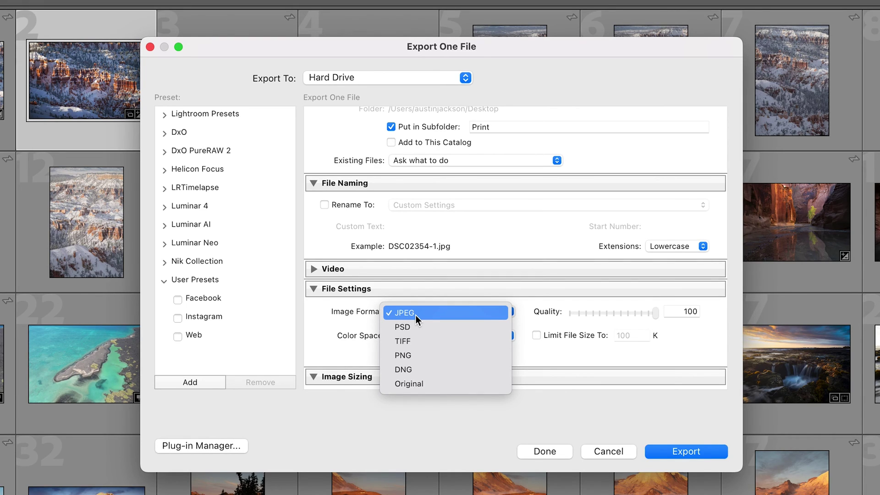
- Switch the format to TIFF with no compression, Adobe RGB (1998) and 16 bits/component
click(405, 341)
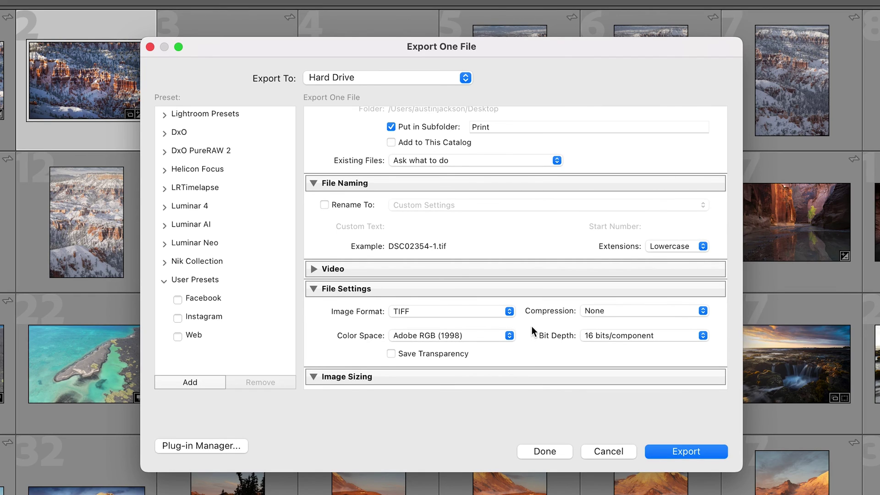
scroll(482, 326, down, 1)
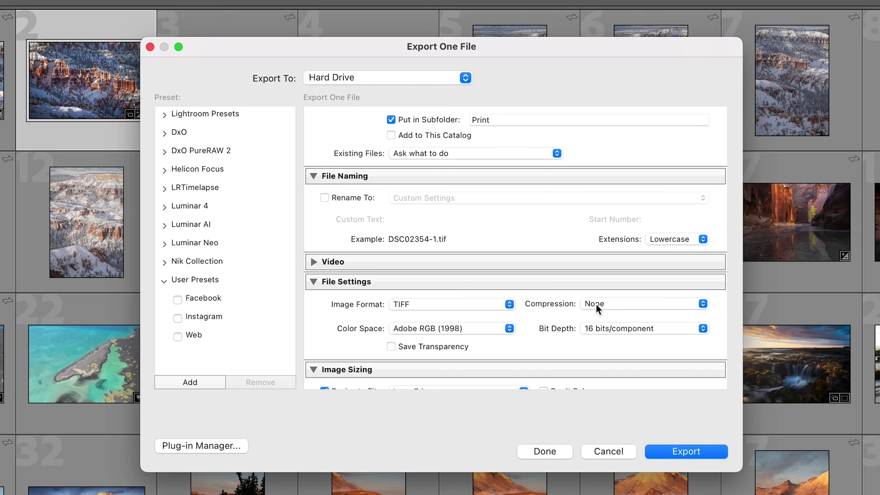
click(595, 304)
click(555, 302)
click(477, 330)
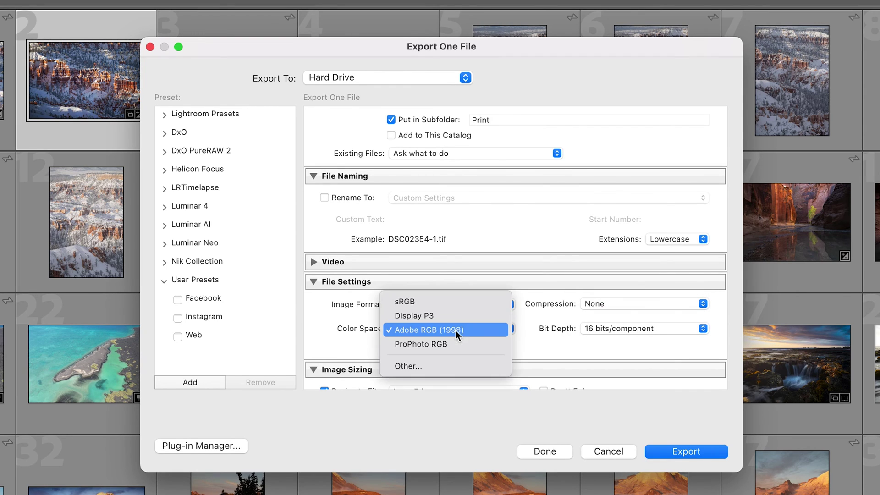
click(480, 332)
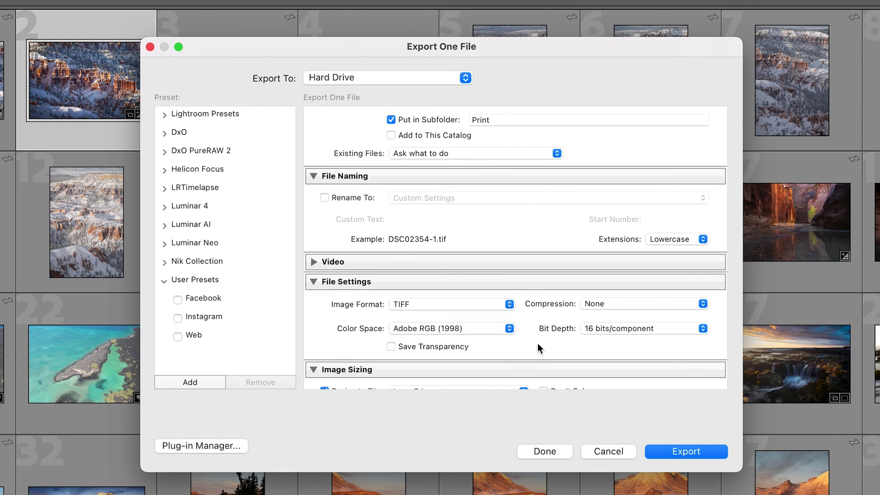
click(623, 329)
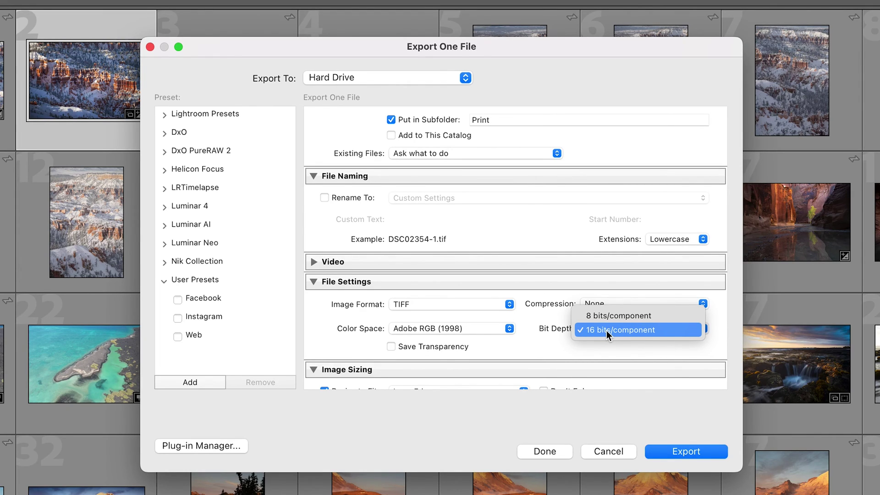
click(606, 329)
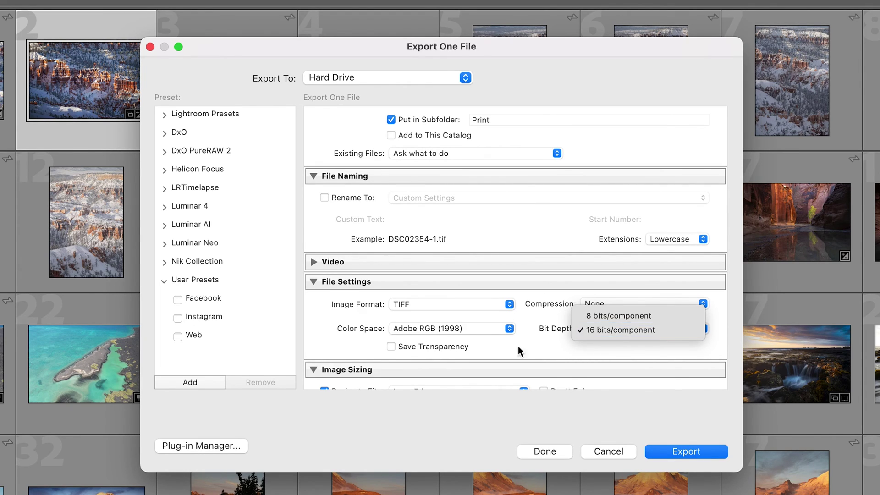
scroll(532, 358, down, 5)
- Set the size unit to inches and Resize to Fit to Width & Height
scroll(533, 358, down, 1)
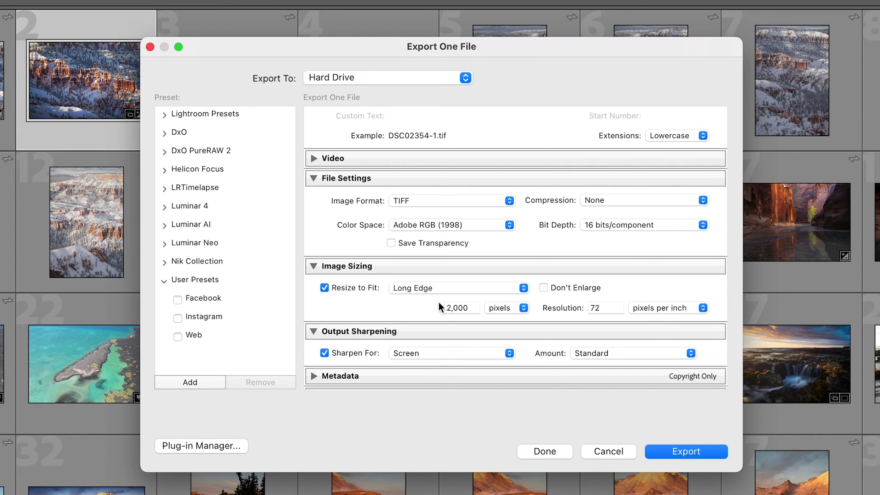
click(507, 309)
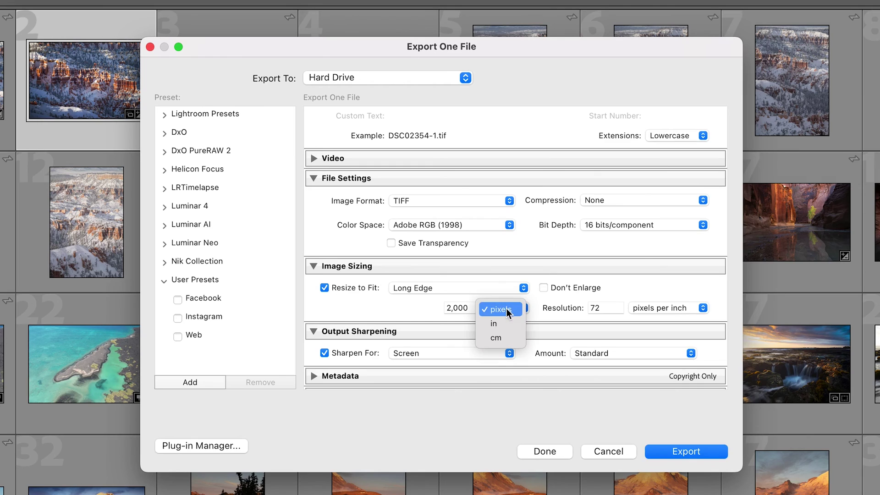
click(495, 323)
click(433, 288)
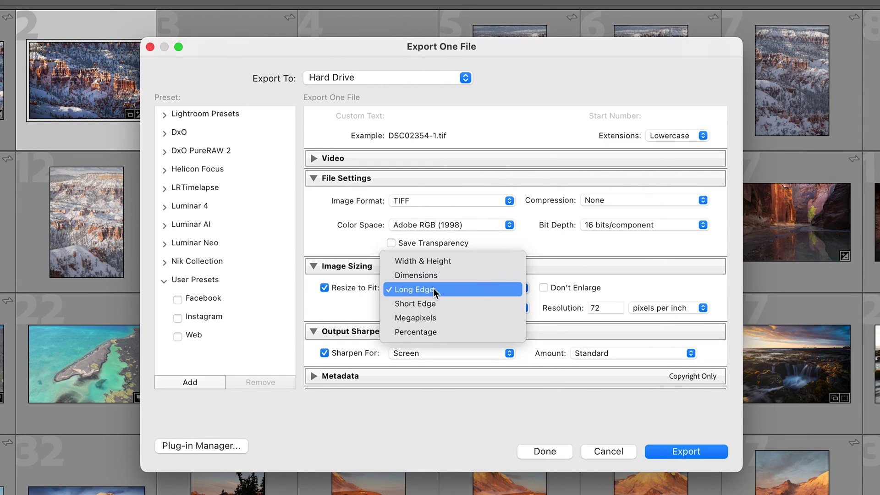
click(429, 260)
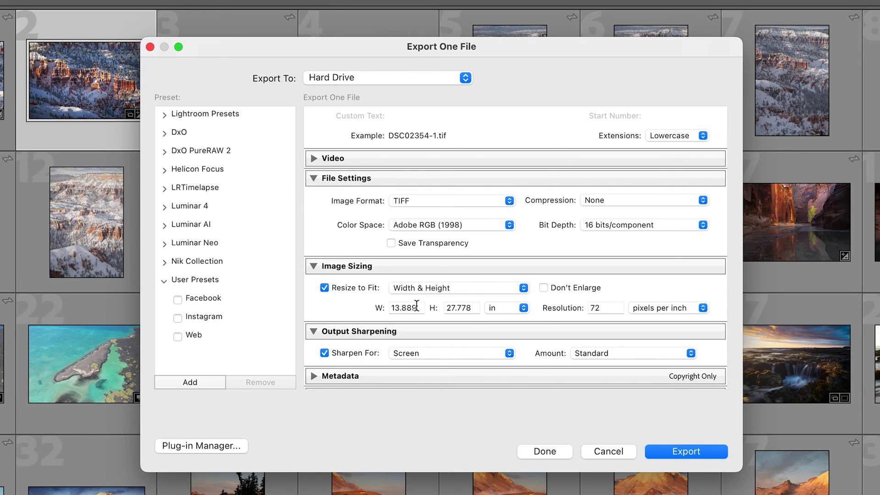
- Enter a width of 30 and a height of 20 inches
click(471, 307)
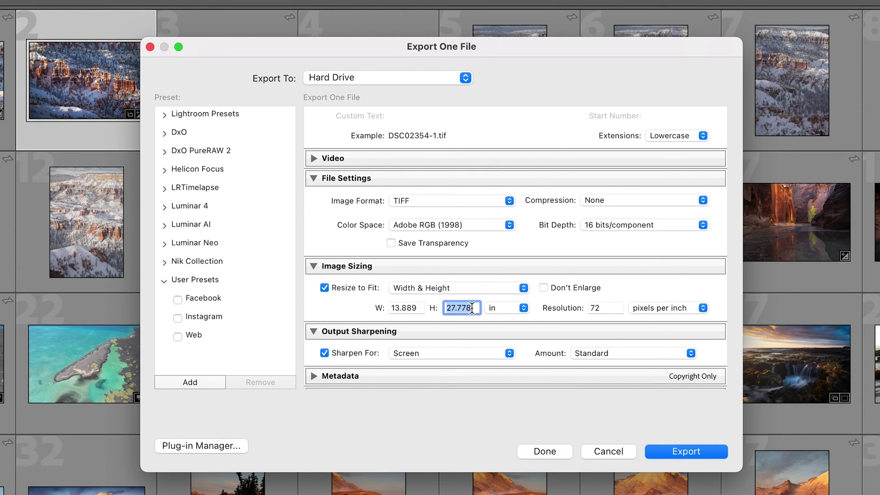
text(30)
click(376, 312)
click(413, 307)
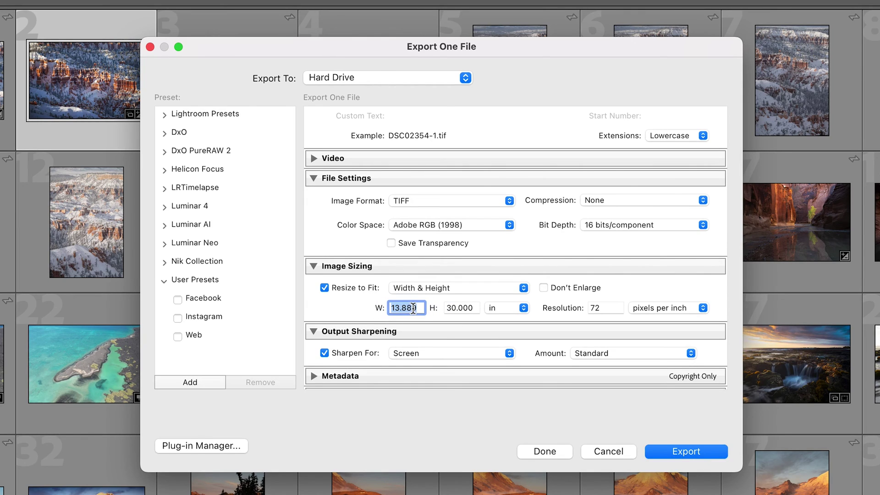
text(20)
click(359, 307)
click(405, 308)
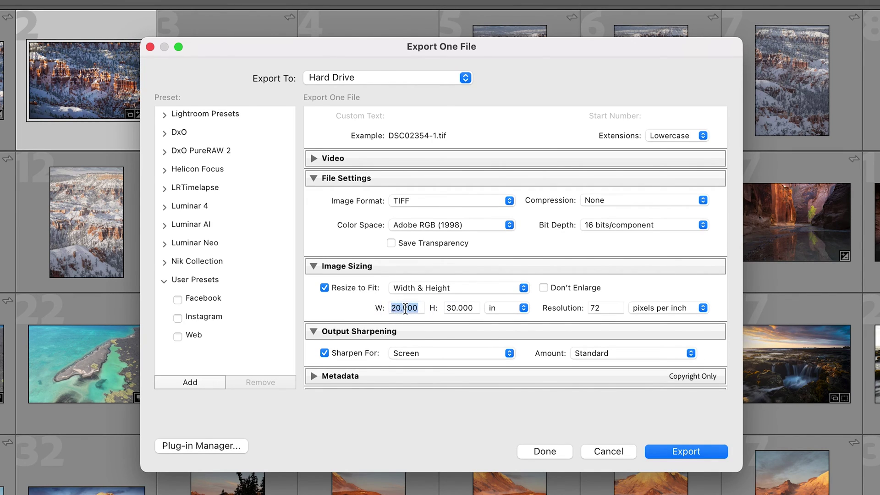
text(30)
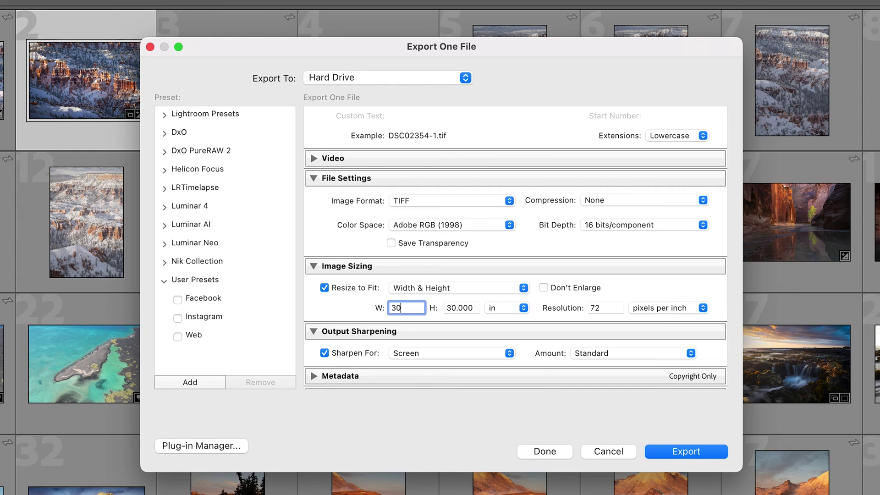
click(462, 307)
text(20)
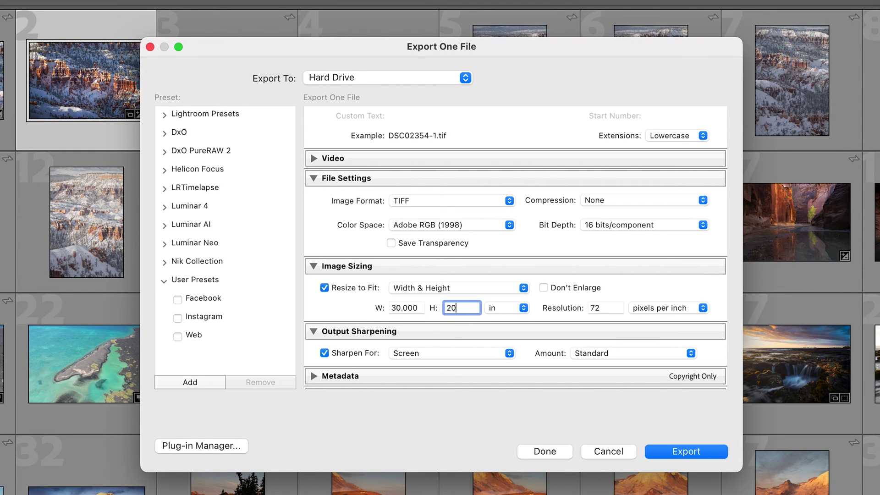
click(374, 306)
click(421, 289)
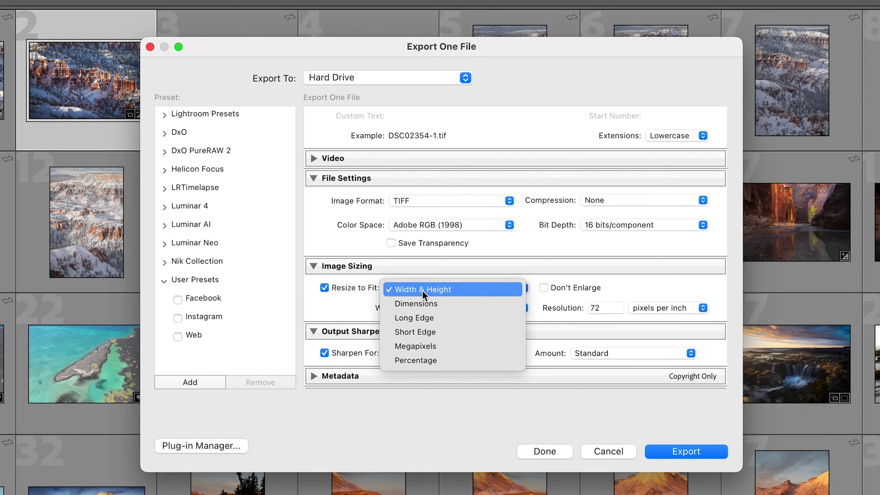
- Resize to fit a 30-inch Long Edge at 300 pixels per inch resolution
click(424, 321)
click(454, 309)
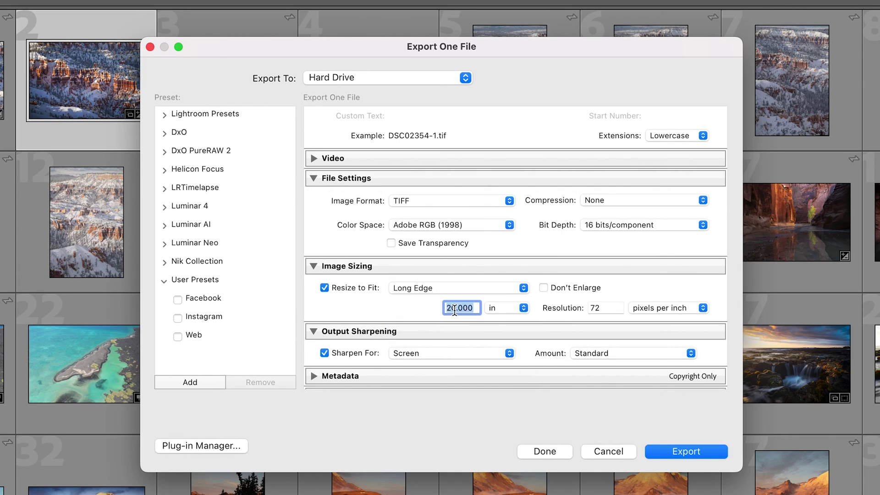
text(30)
click(374, 302)
click(608, 308)
text(300)
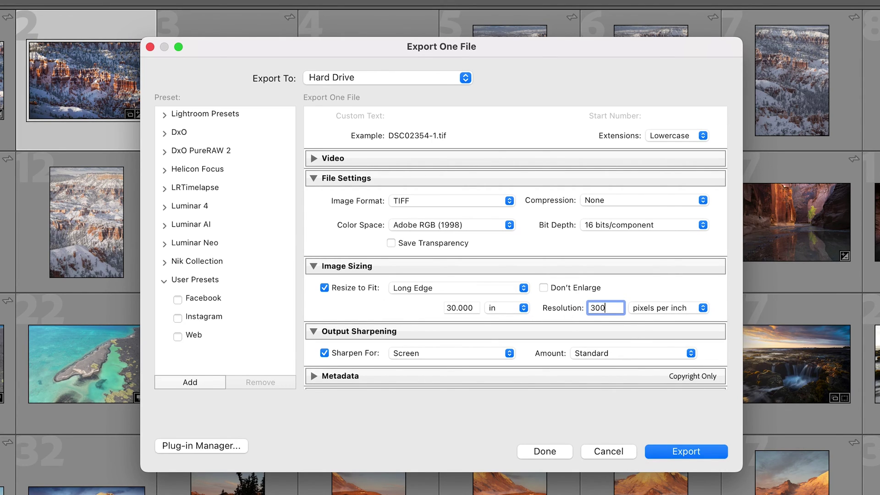
click(643, 291)
- Set Output Sharpening to sharpen for Glossy Paper
scroll(359, 342, down, 2)
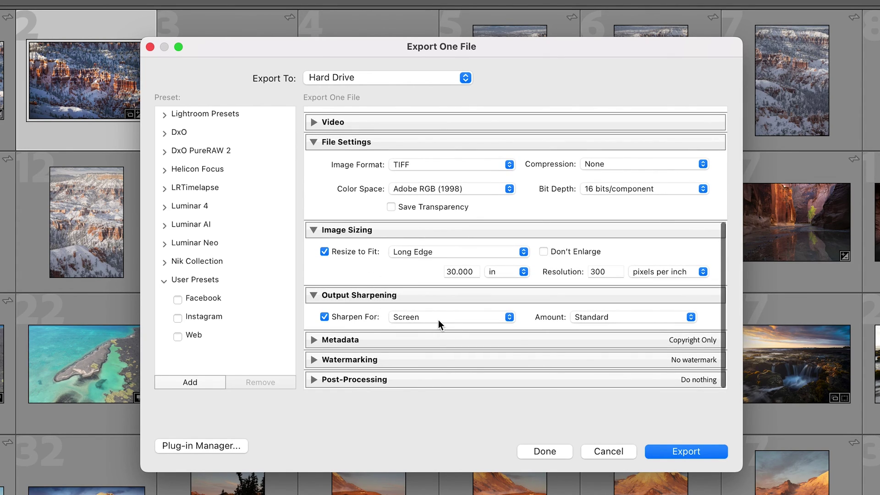
click(438, 320)
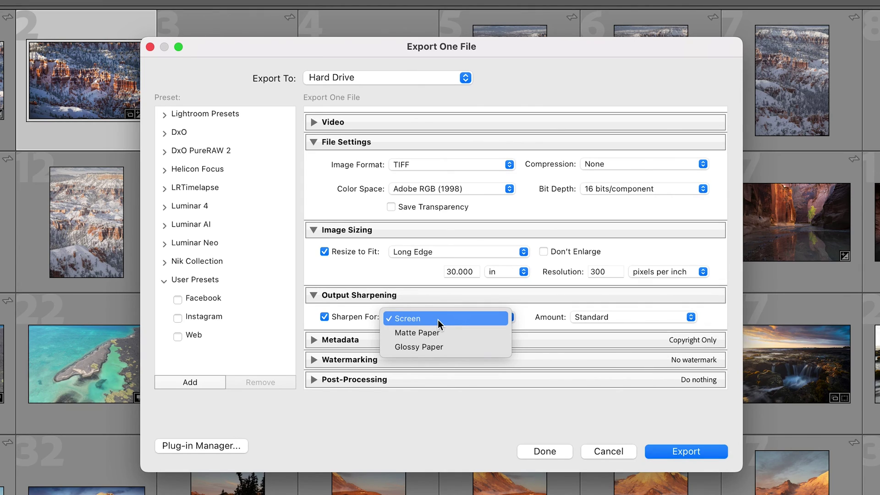
click(436, 346)
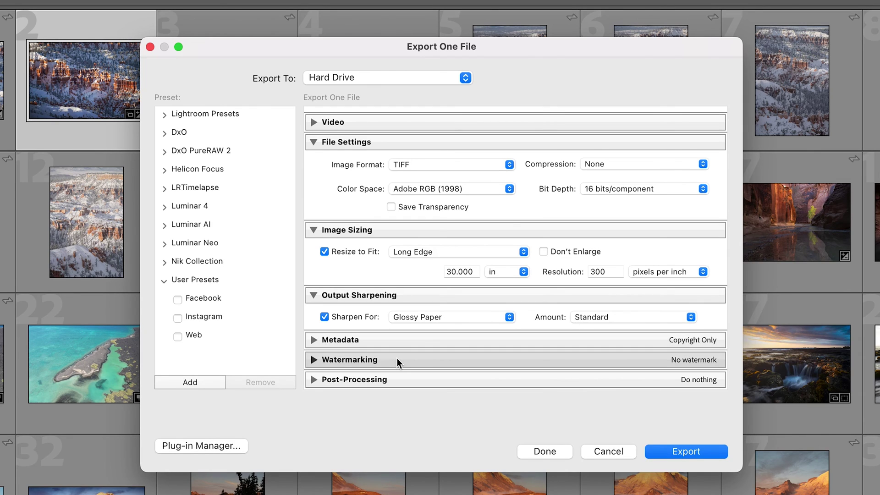
click(202, 381)
- Create the preset Prints (Do Image Sizing) and load it from the list
text(Prin)
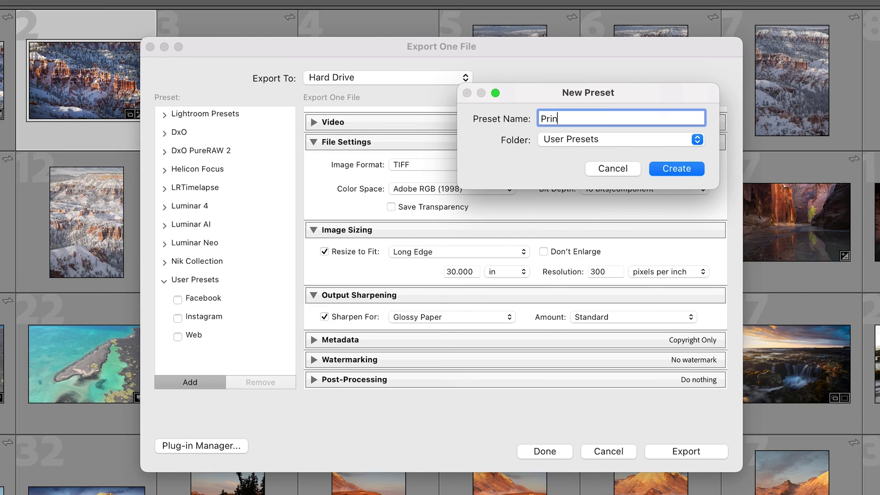
text(ts (Do Image Sizing))
key(Return)
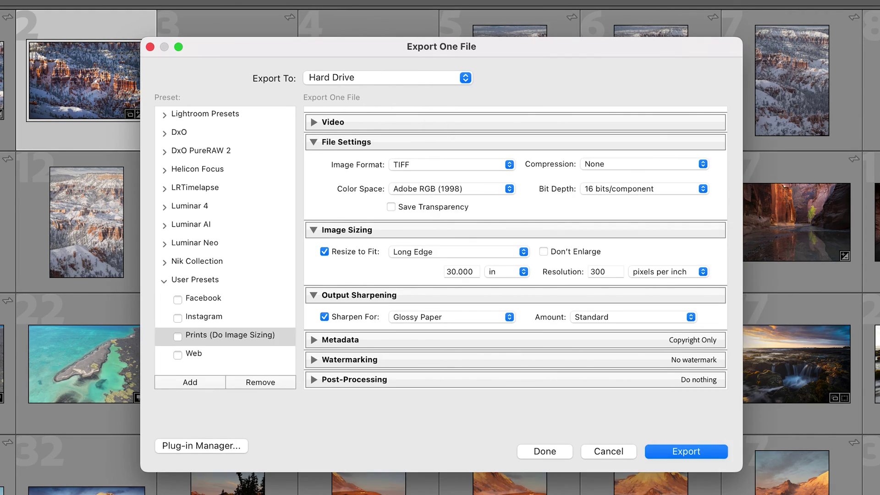
click(221, 334)
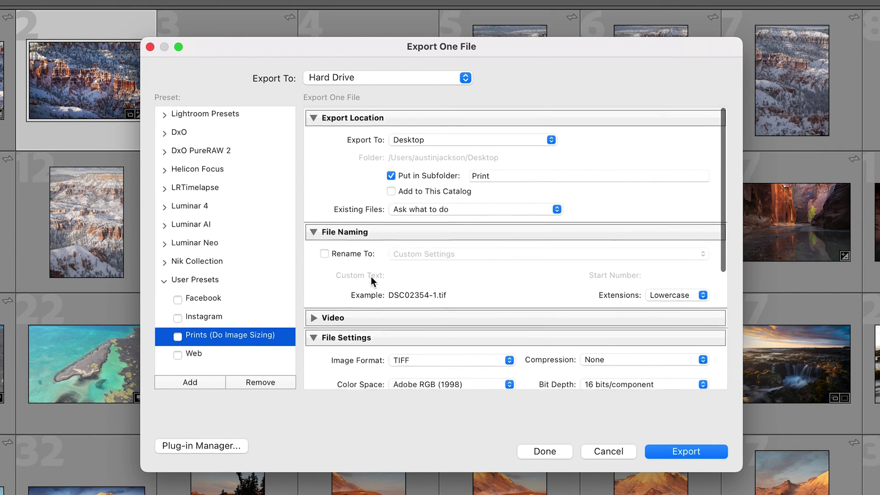
scroll(370, 276, down, 5)
scroll(371, 276, down, 2)
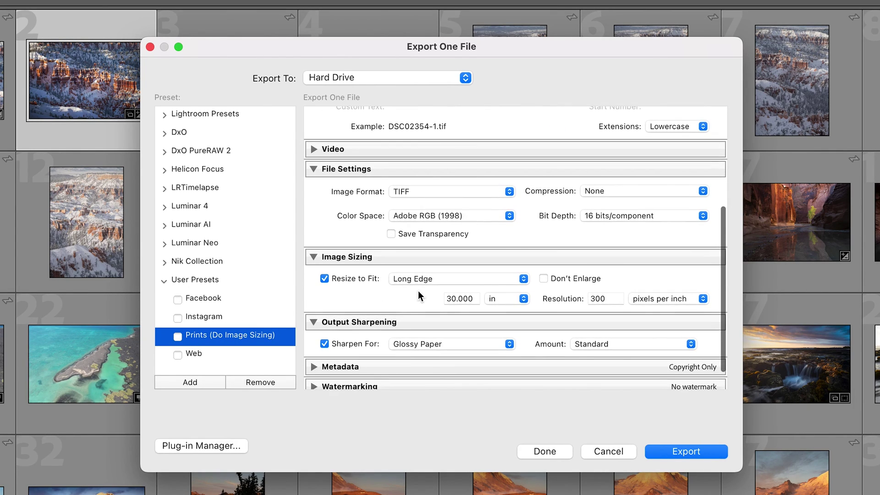
click(461, 296)
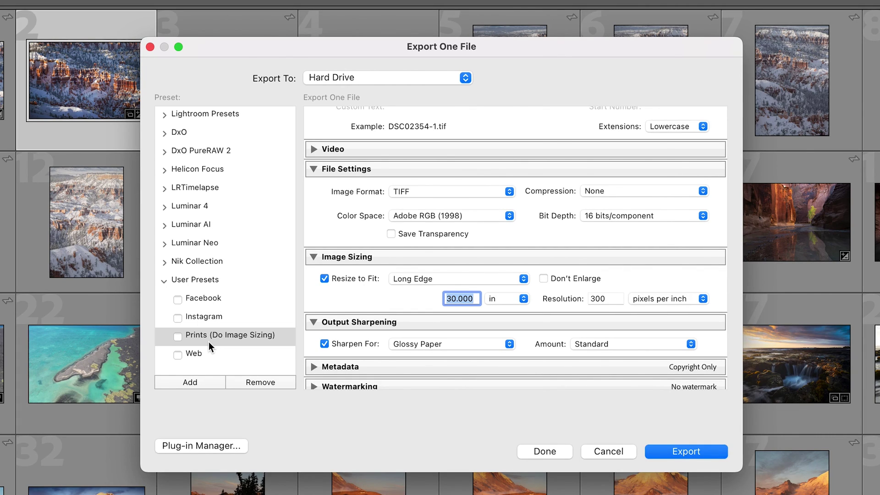
scroll(380, 314, up, 5)
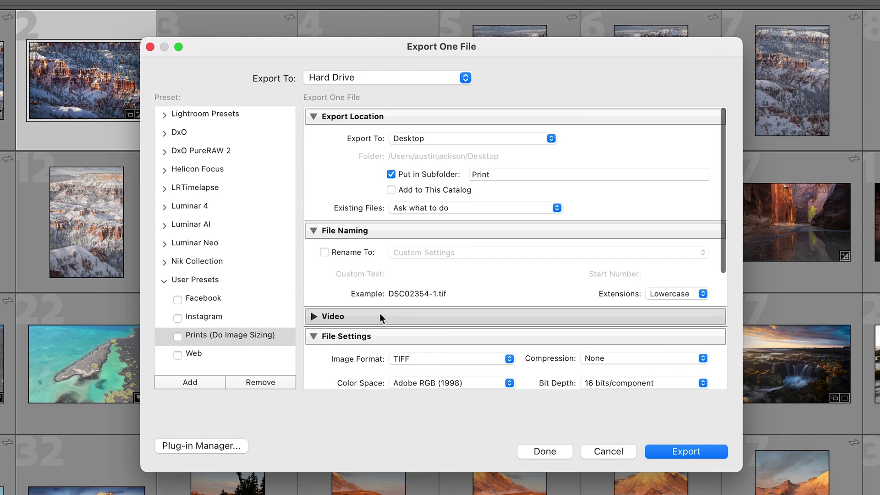
- Cycle through the Facebook, Instagram, Web and Prints presets, finishing on Facebook
click(196, 298)
click(206, 317)
click(208, 354)
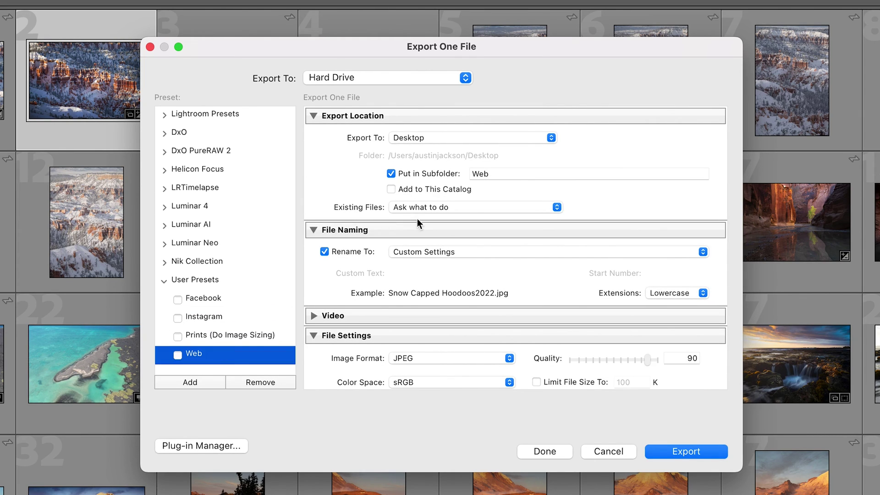
scroll(565, 120, down, 3)
scroll(538, 172, up, 3)
click(197, 335)
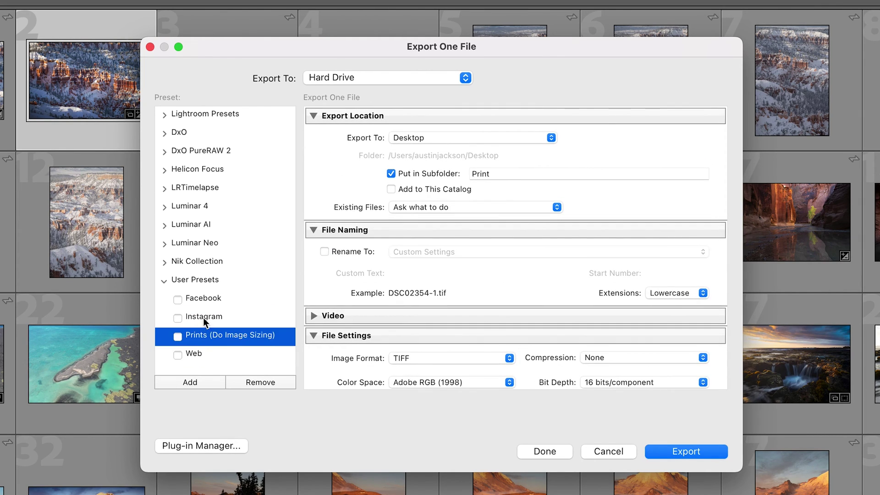
click(203, 318)
scroll(469, 194, down, 5)
scroll(469, 193, up, 2)
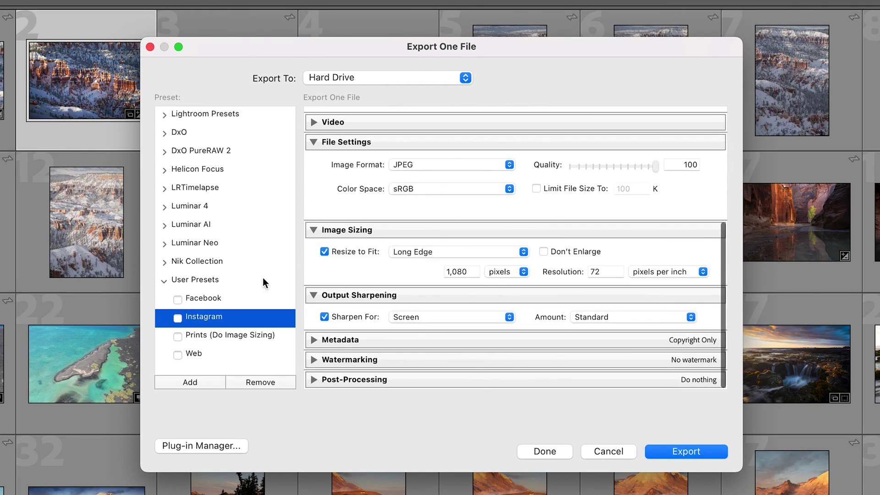
click(264, 297)
scroll(453, 274, up, 4)
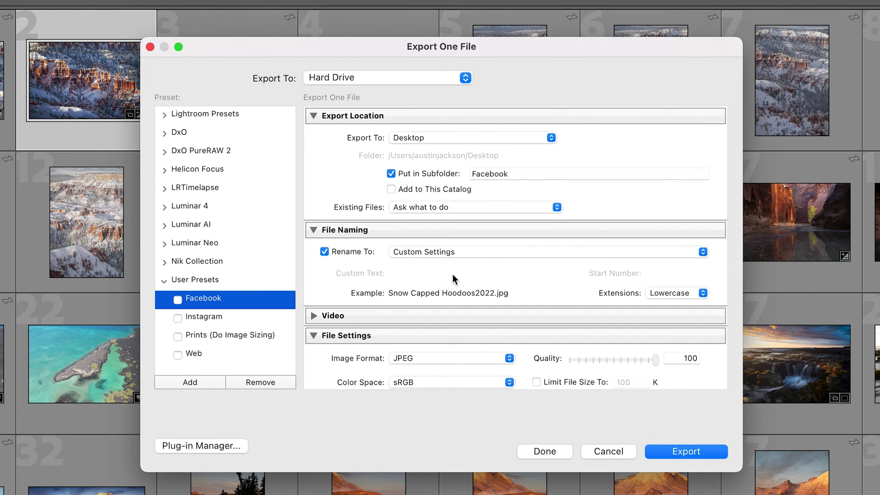